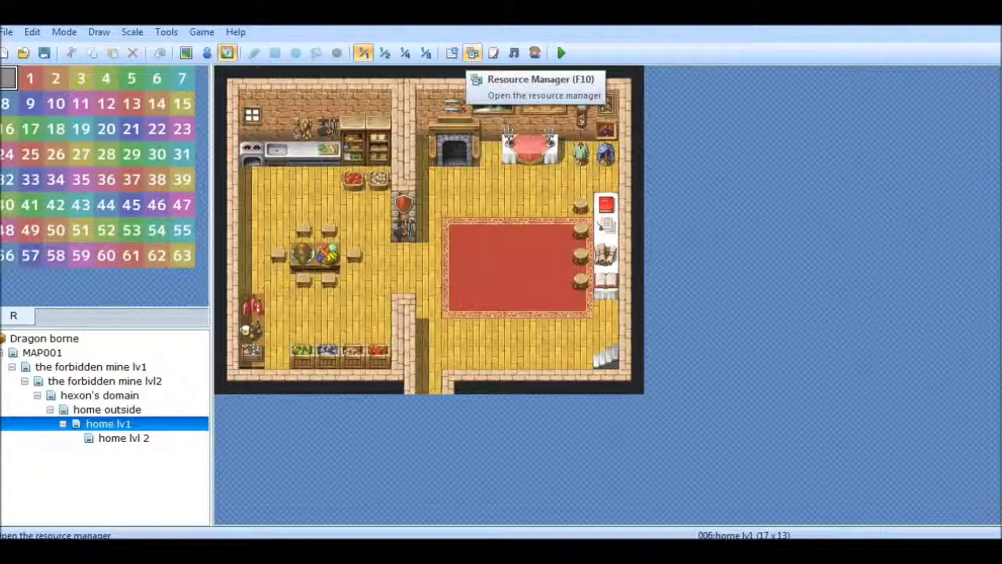
click(472, 52)
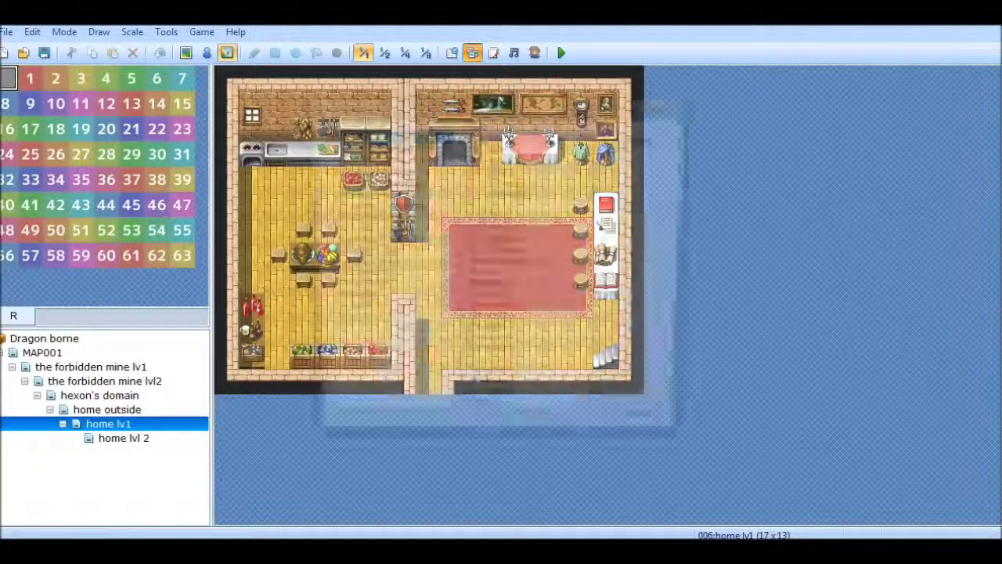
click(673, 102)
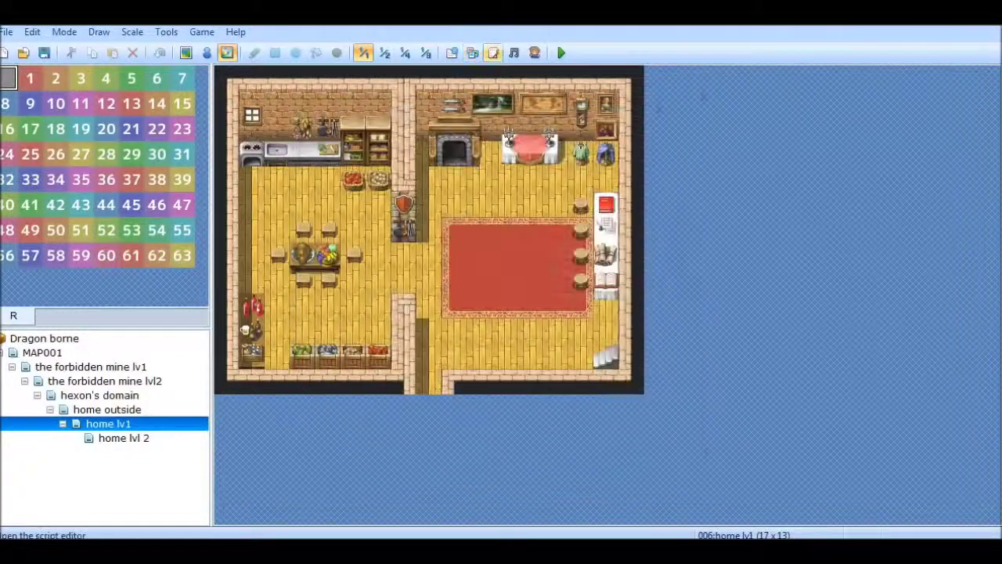
click(472, 52)
click(672, 102)
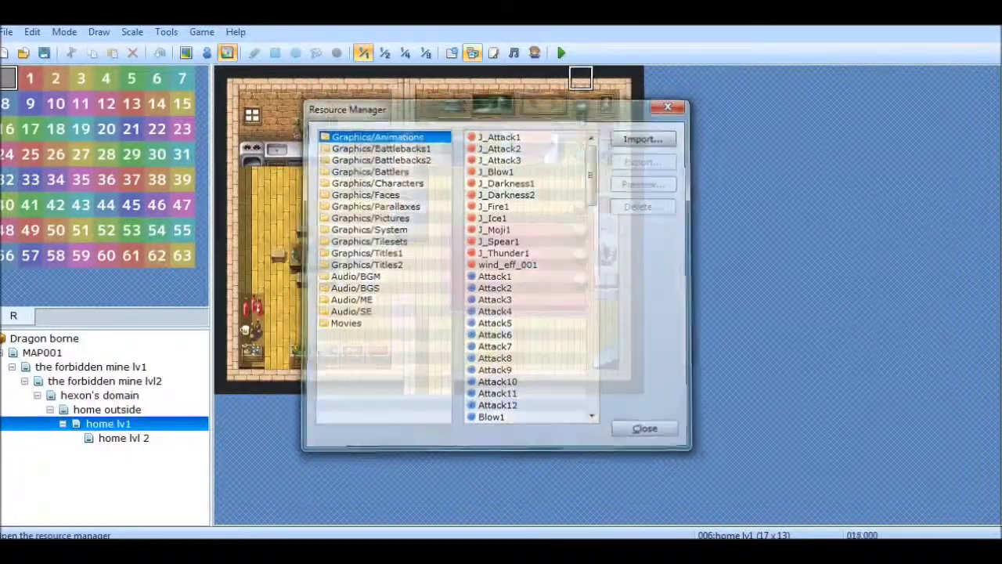
Open the database's troop settings and review the enemy layouts of the zombie and bat troops
click(452, 52)
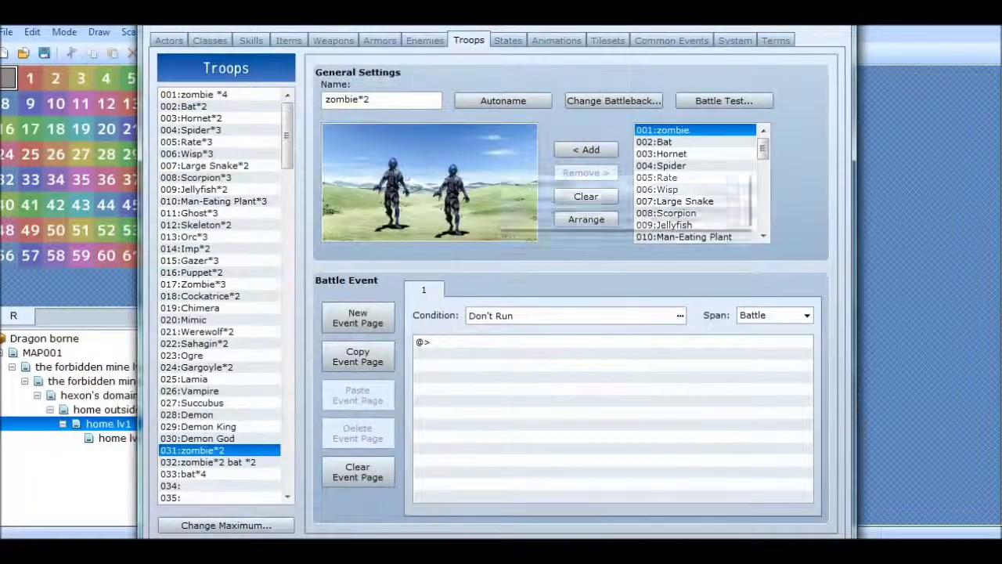
click(194, 473)
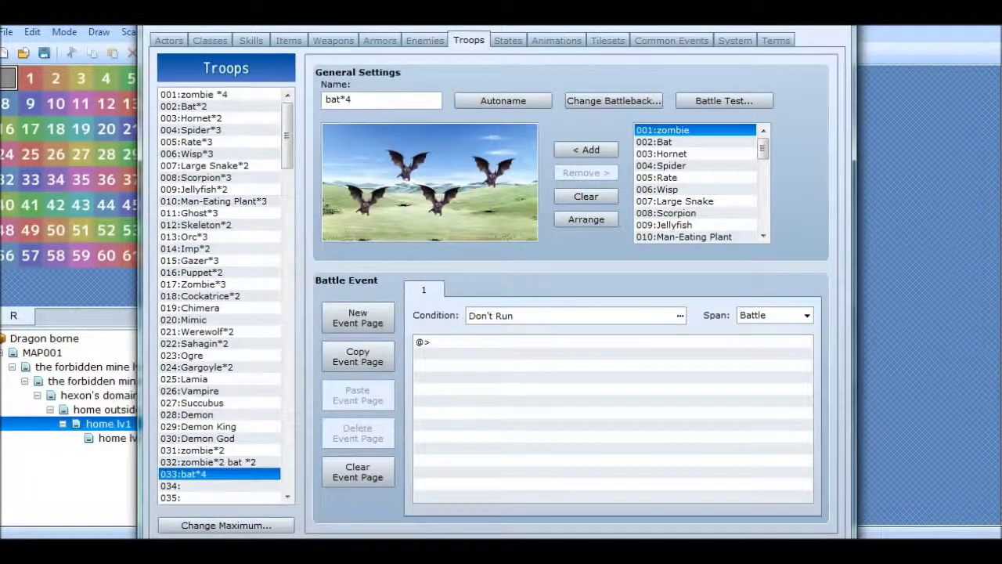
click(207, 462)
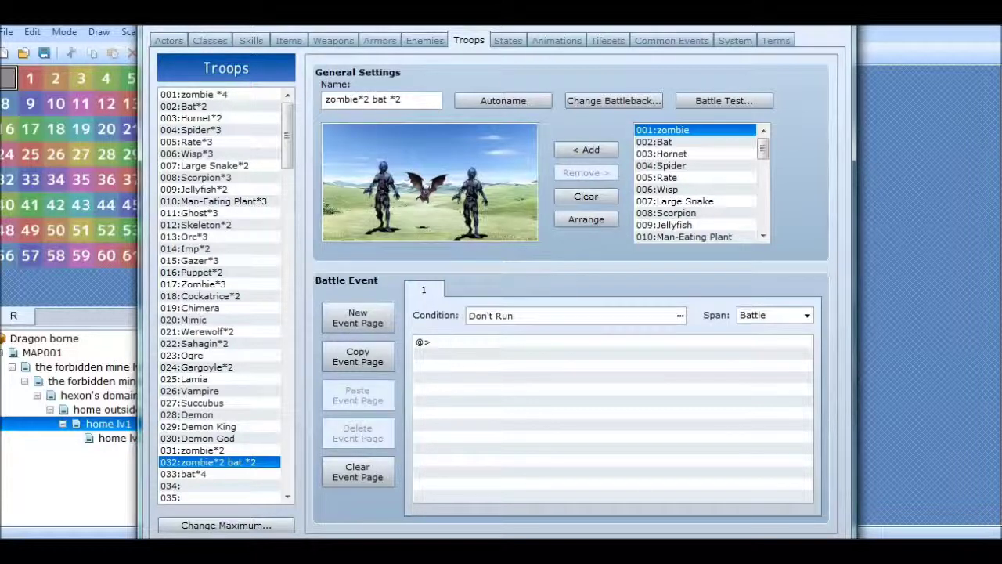
click(194, 95)
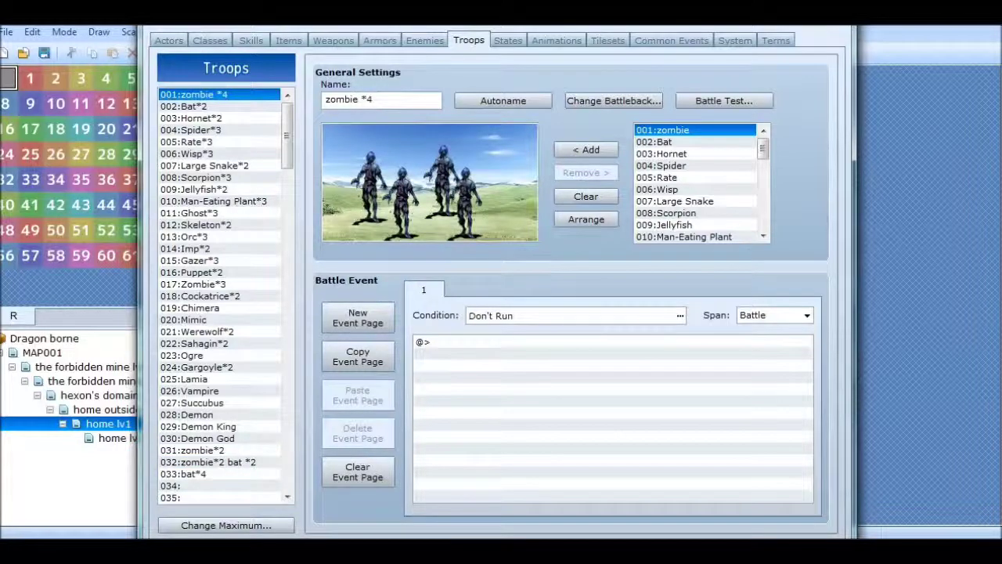
click(194, 107)
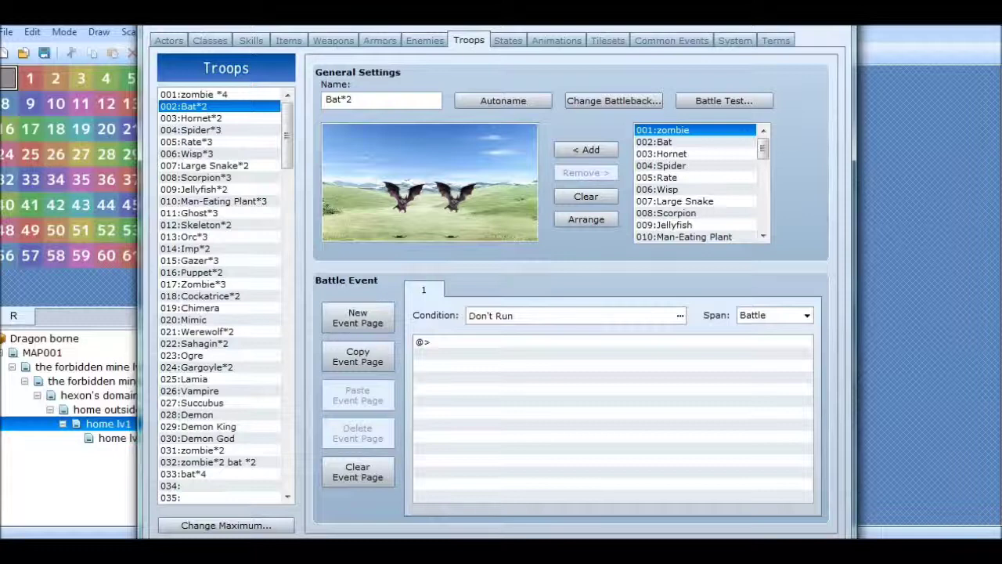
Browse the enemy layouts of the remaining troops, from Hornet*2 down to Lamia
click(194, 118)
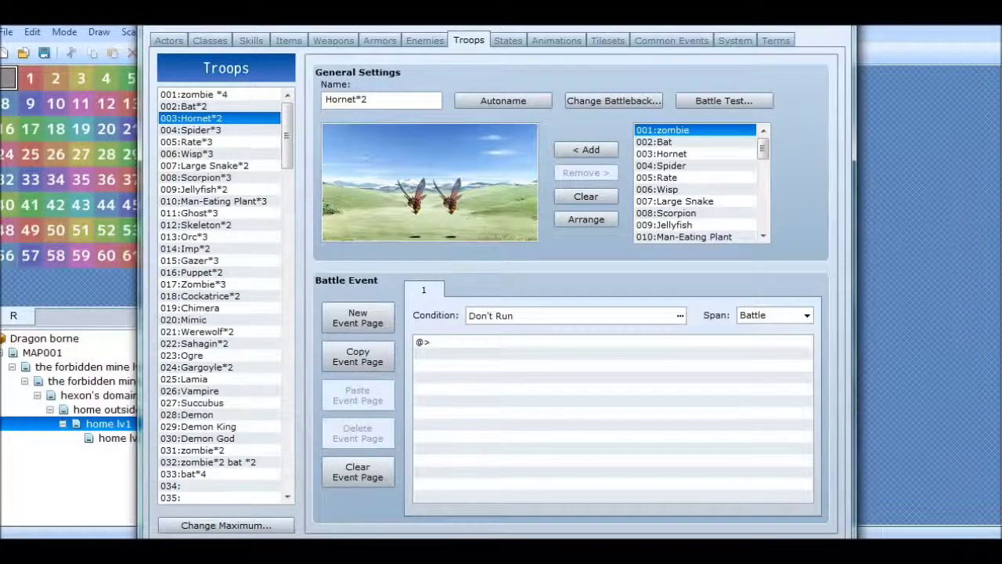
key(Down)
key(Down)
key(Down)
key(Down)
key(Down)
key(Down)
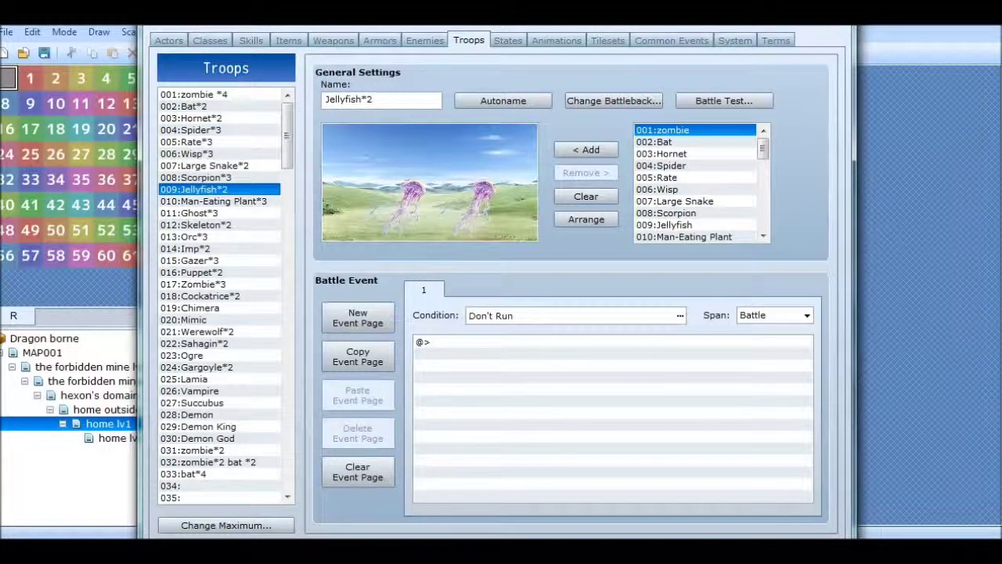
key(Down)
key(Down)
key(Down)
key(Down)
key(Down)
key(Down)
key(Down)
key(Down)
key(Down)
key(Down)
key(Down)
key(Down)
key(Down)
key(Down)
key(Down)
key(Down)
key(Down)
key(Down)
key(Down)
key(Down)
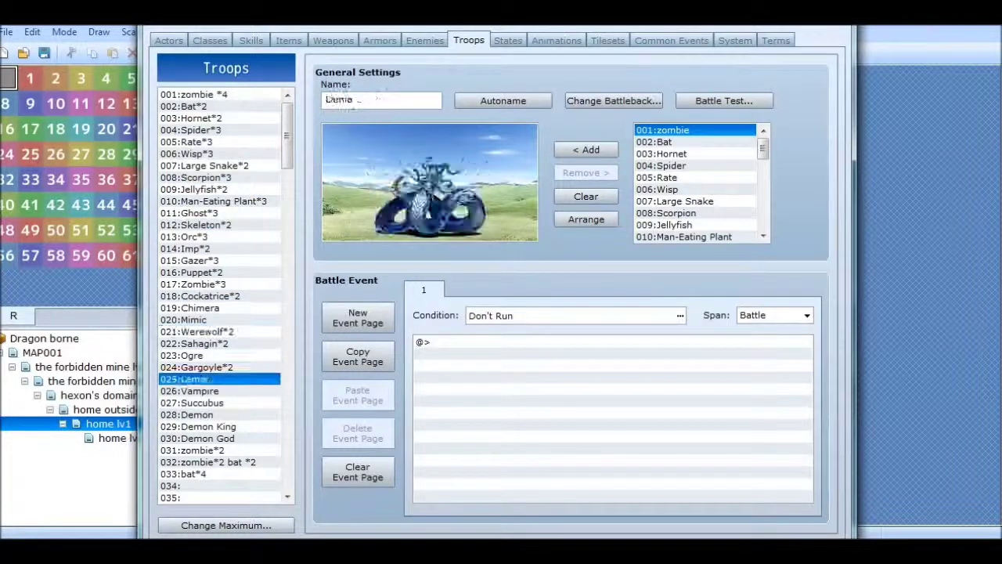
key(Up)
key(Up)
key(Up)
key(Up)
key(Up)
key(Up)
key(Up)
key(Up)
key(Up)
key(Down)
key(Down)
key(Down)
key(Down)
key(Down)
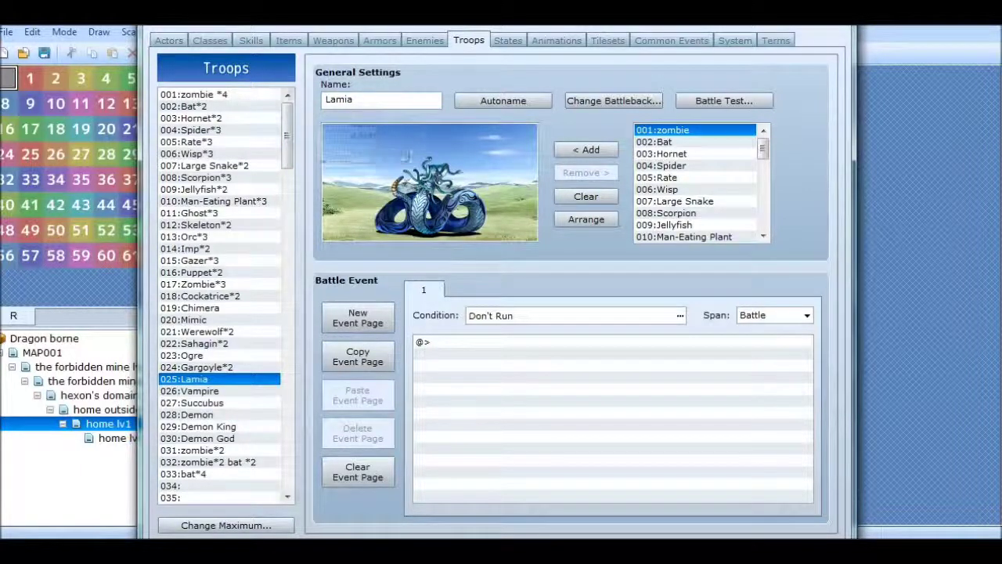
Remove all enemies from troop 001, zombie *4, and look through the available enemies
click(227, 94)
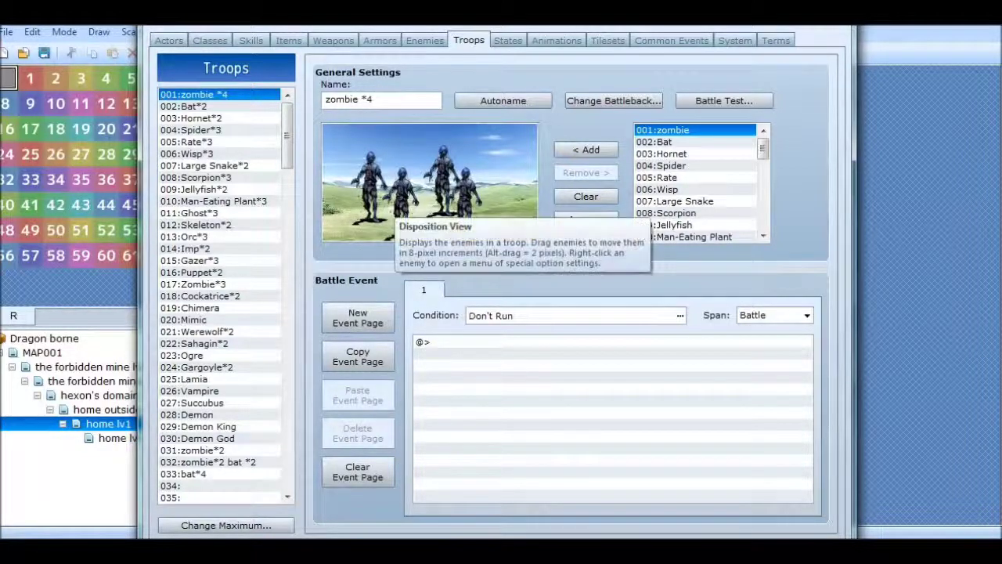
click(586, 196)
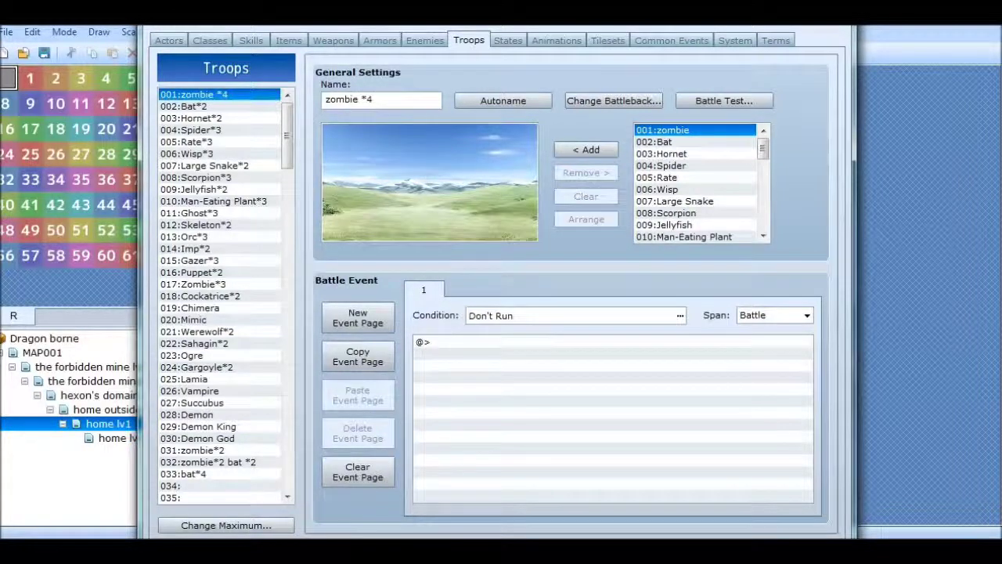
click(711, 142)
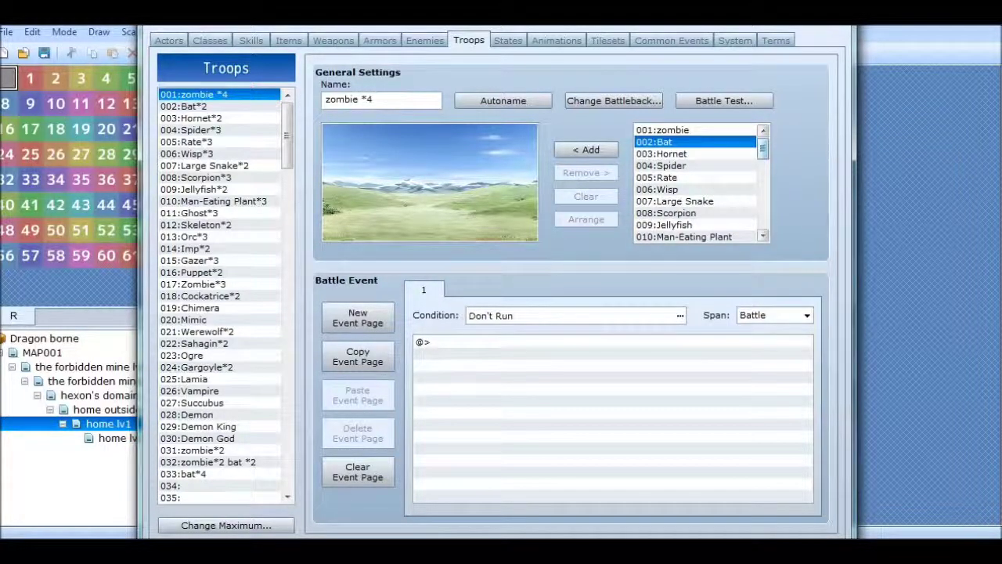
click(728, 154)
mouse_move(763, 149)
mouse_down()
mouse_move(763, 217)
mouse_move(762, 149)
mouse_up()
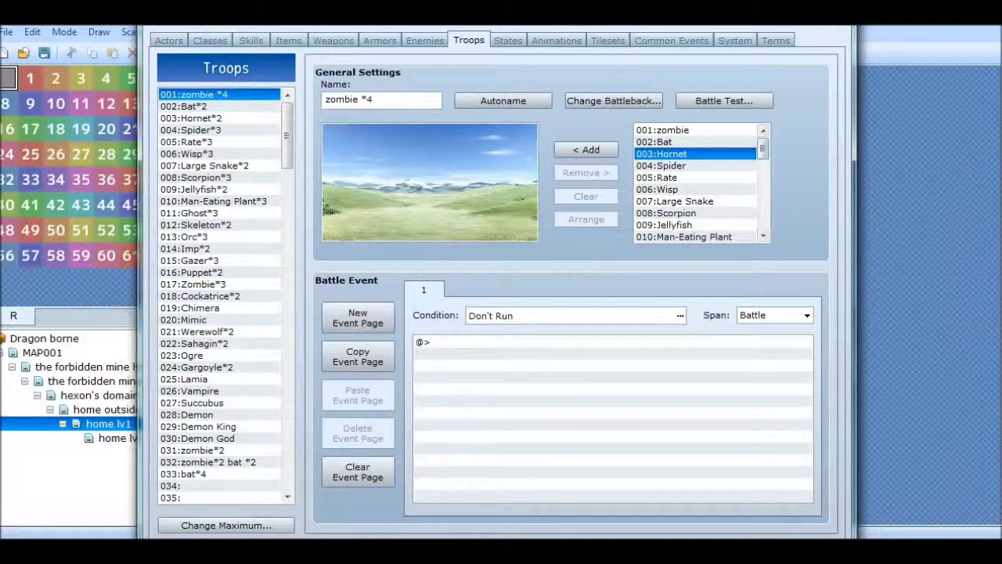
Add two zombies to the emptied troop, placing one at the right of the battle scene and the other lower, near its centre
click(663, 130)
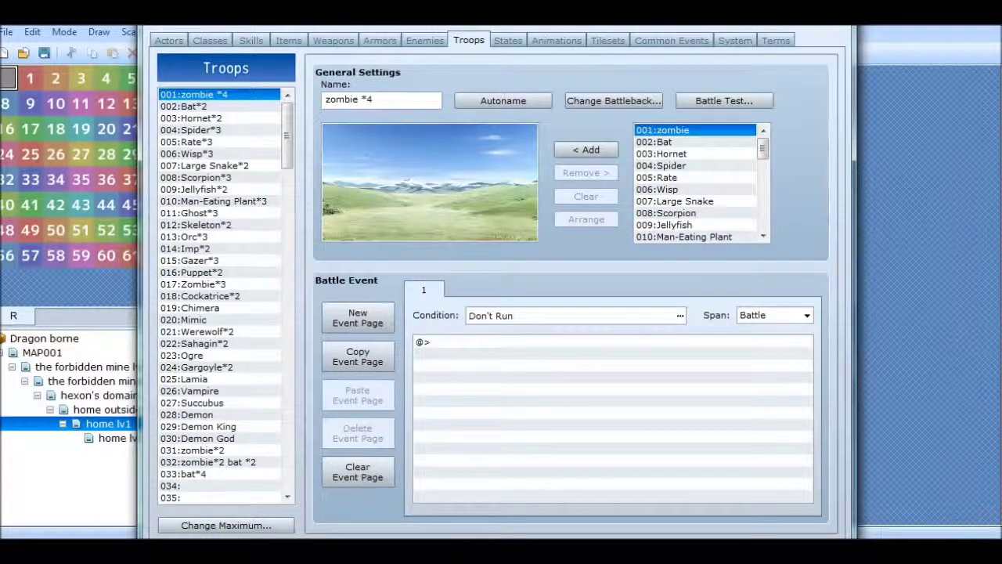
click(586, 148)
drag(430, 201, 476, 181)
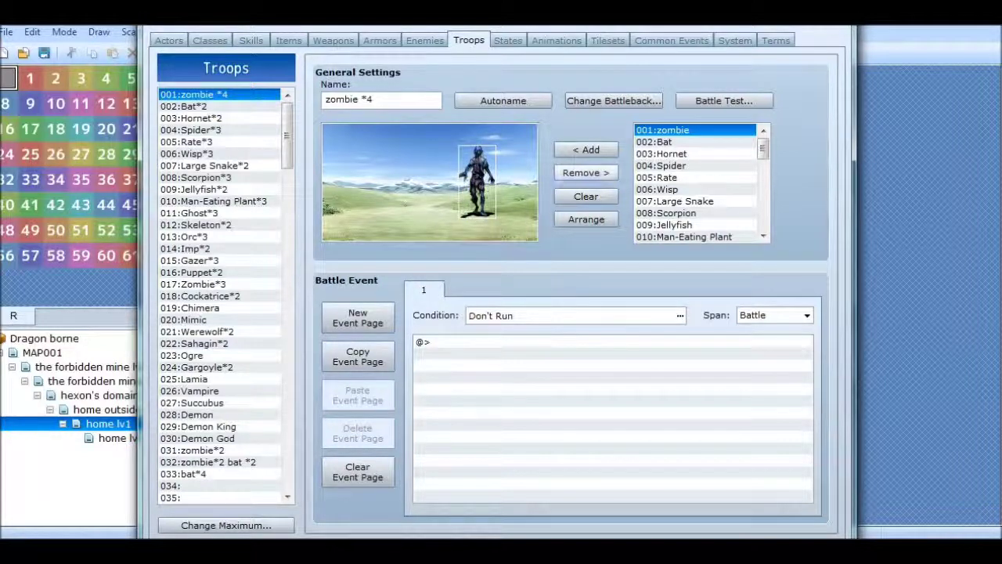
click(585, 150)
drag(431, 200, 452, 199)
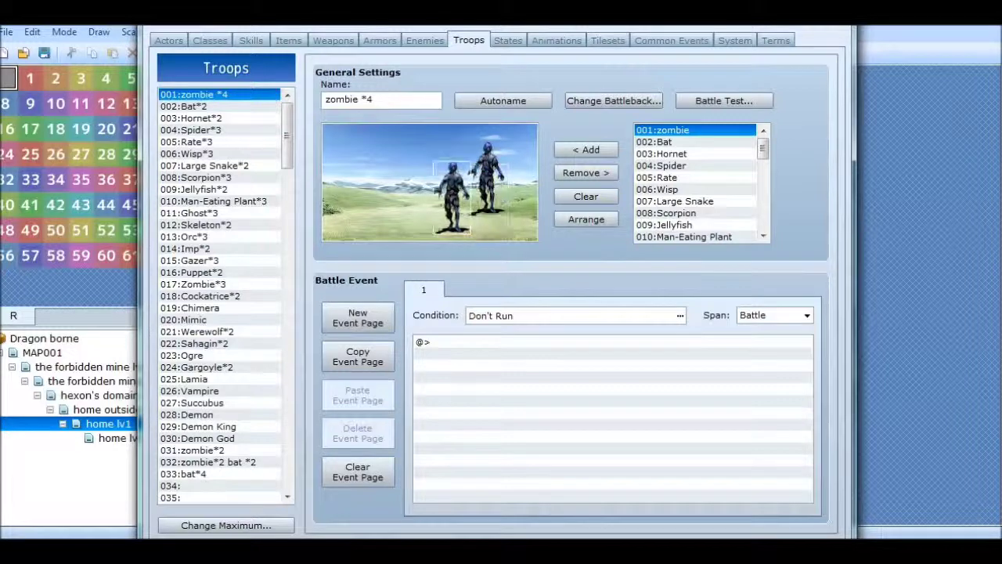
Add a Bat at the far left of the battle scene and a Hornet between it and the zombies
click(665, 142)
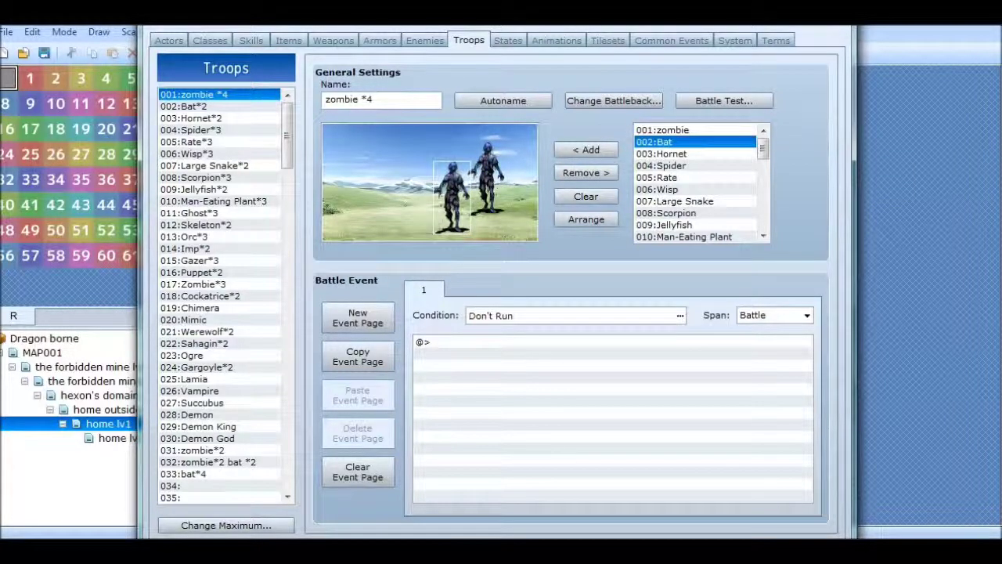
click(586, 149)
drag(430, 201, 358, 197)
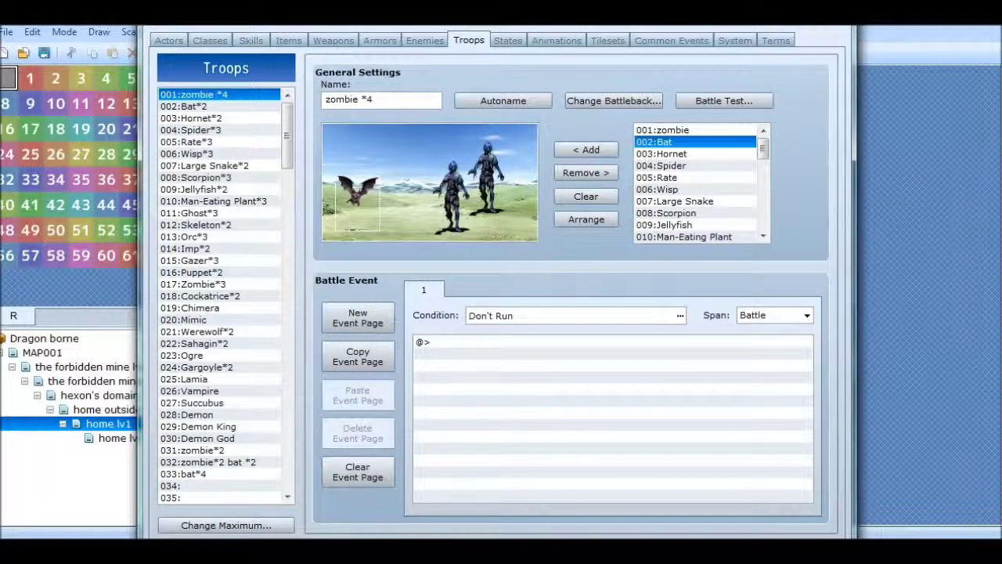
click(662, 153)
click(586, 150)
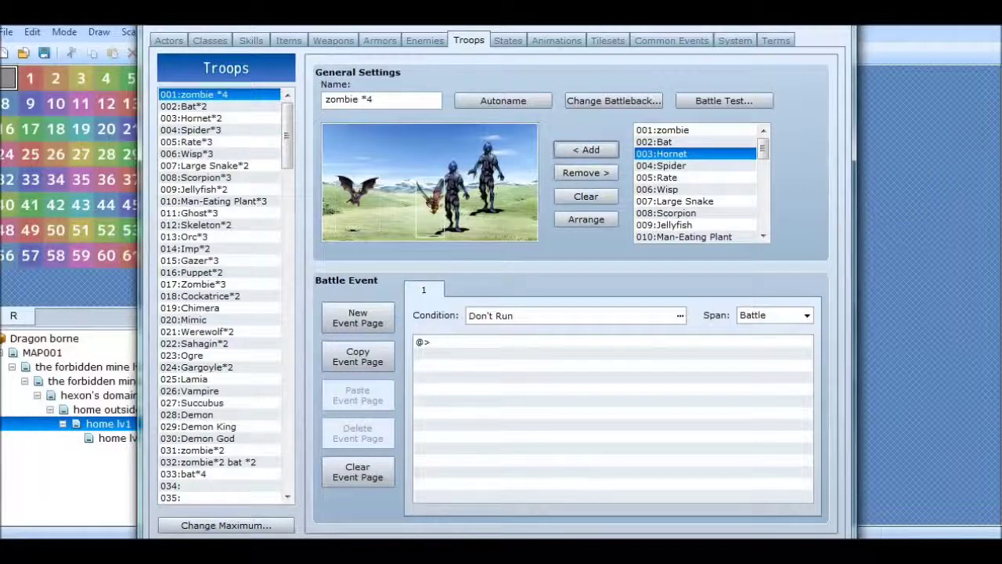
drag(430, 203, 402, 188)
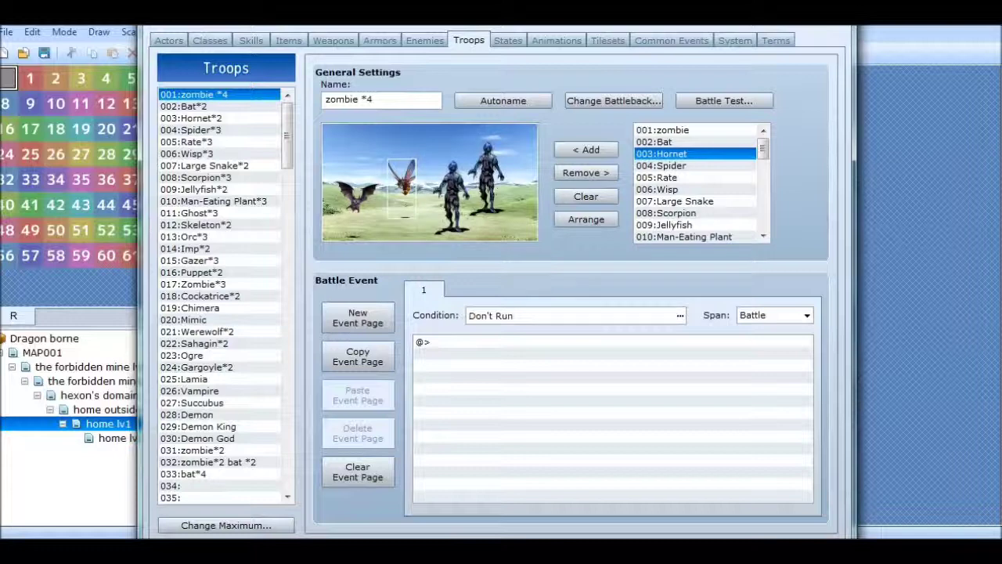
Rename troop 001 as "bat1 hornet1 zombie 2"
drag(379, 100, 273, 108)
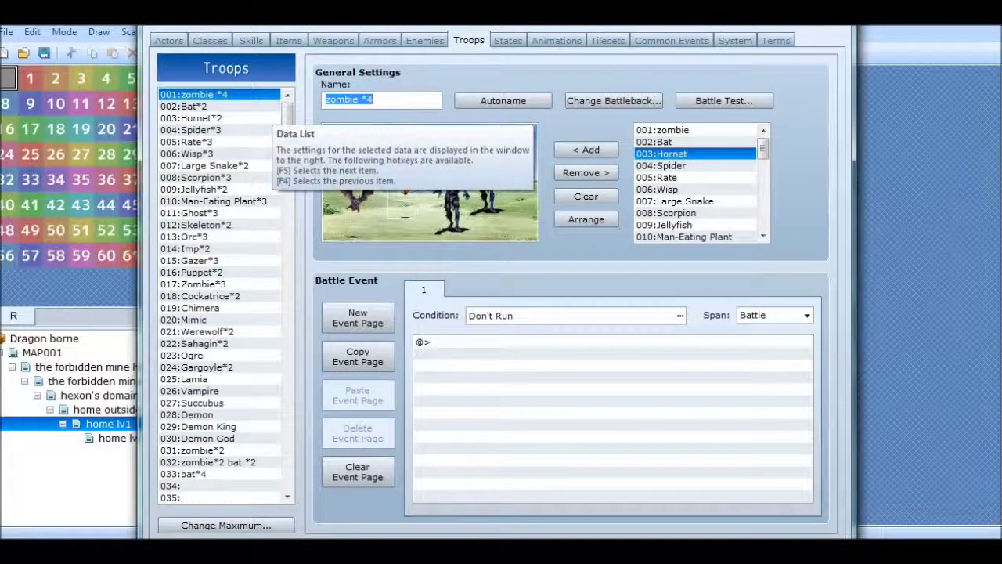
text(bat1)
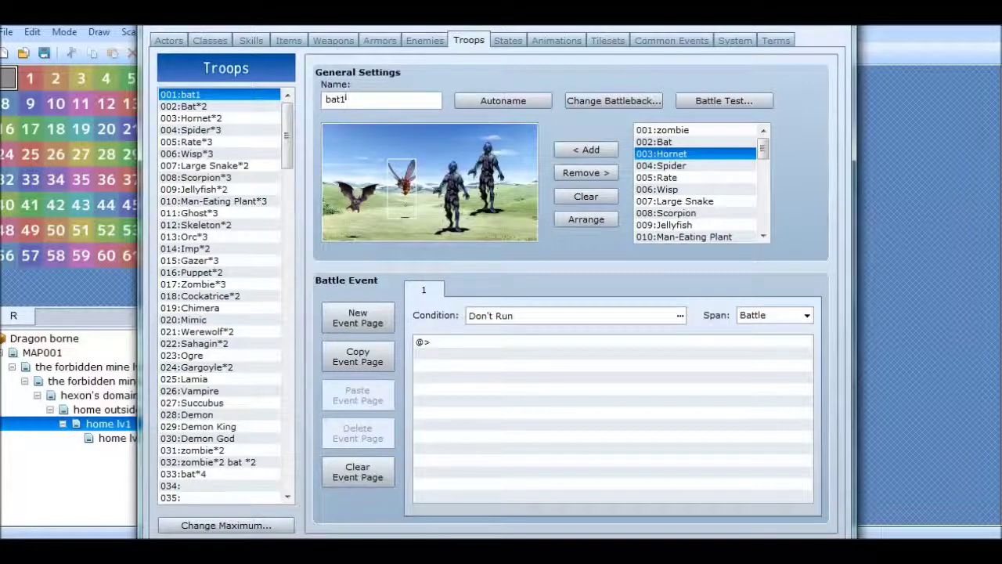
text( hornet1 zombie 2)
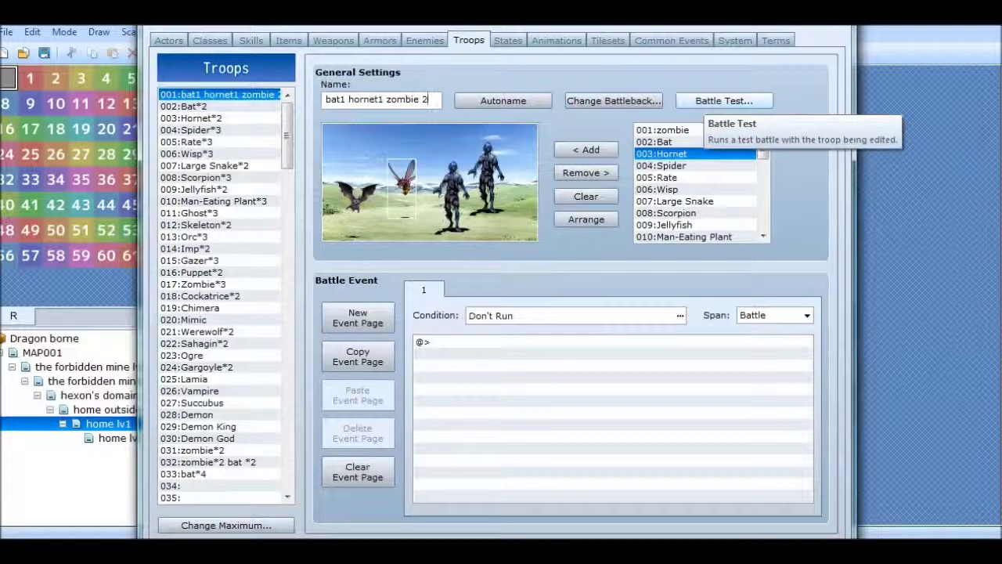
Run a battle test of the troop with the preset party, attack the enemies and close the test game
click(724, 100)
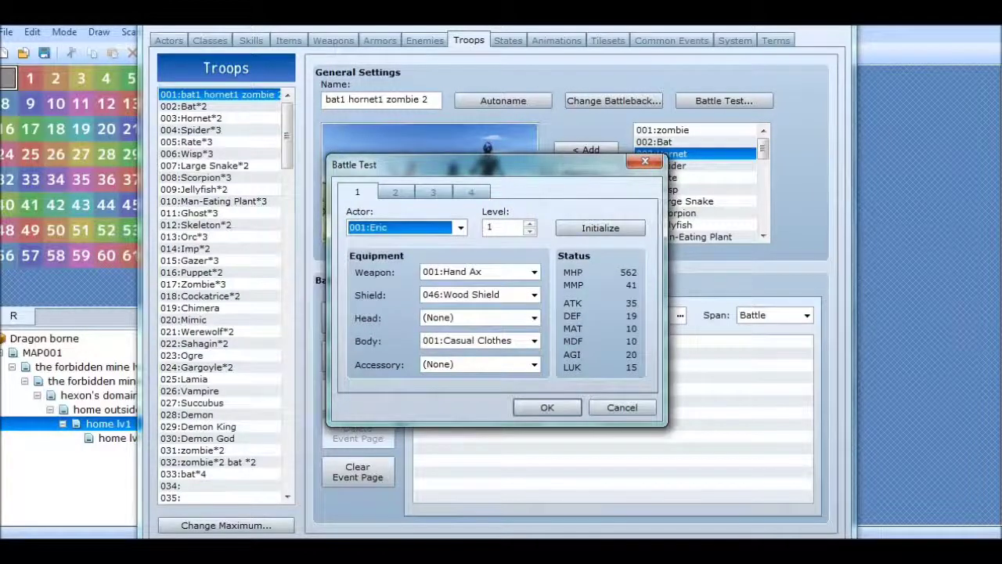
click(548, 408)
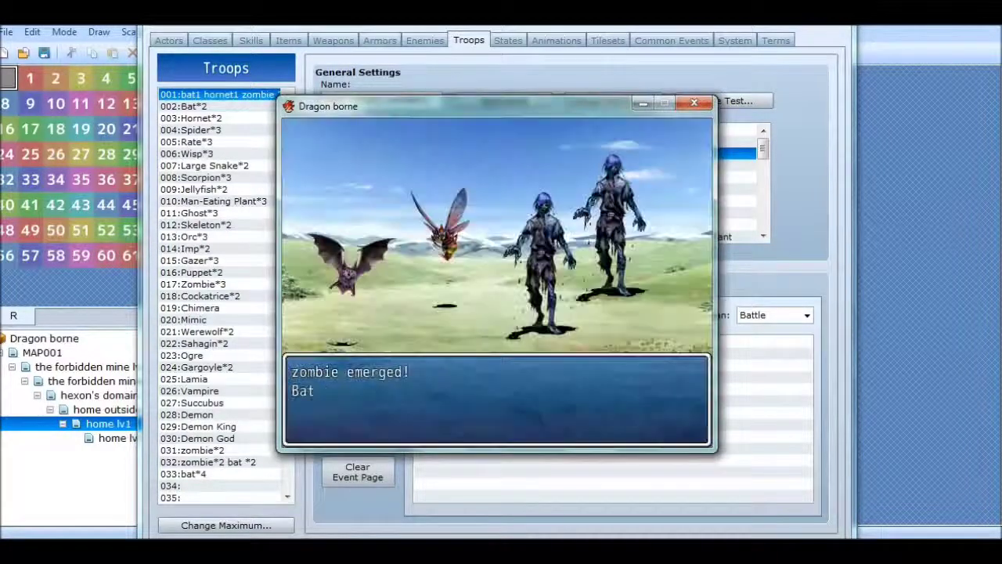
key(Return)
key(Return)
key(Return)
key(Return)
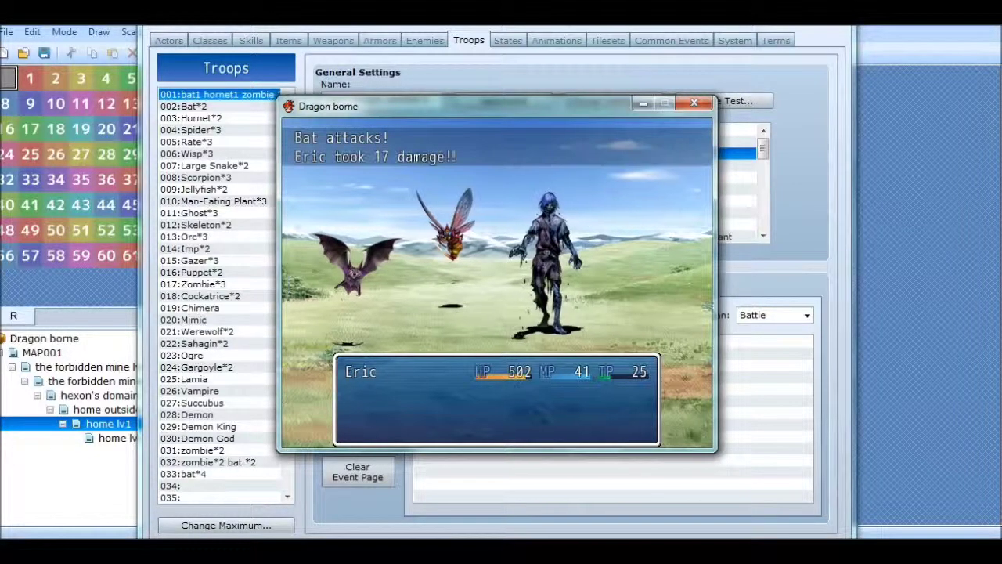
click(693, 102)
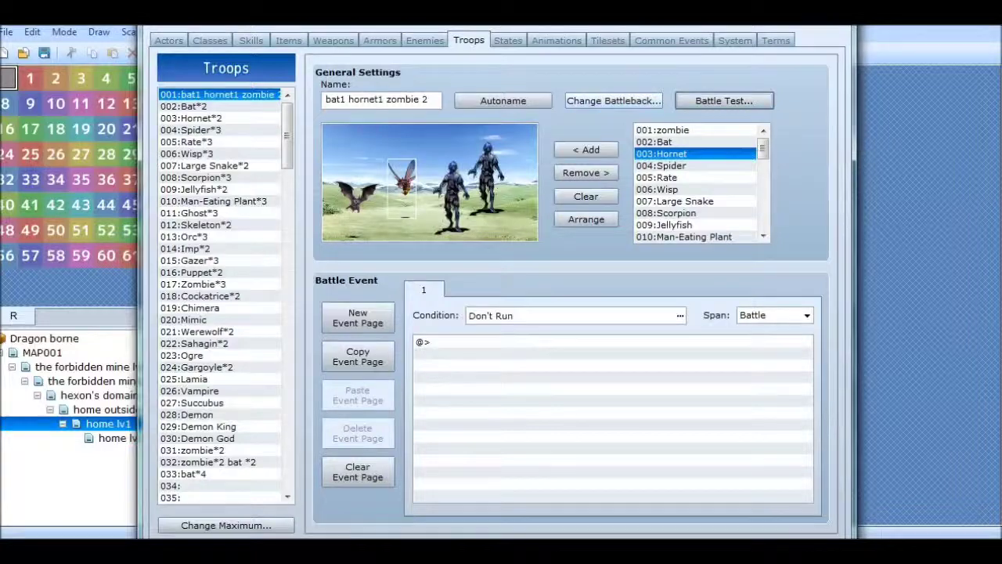
Change the battleback graphic to the DemonCastle ground with the IceCave background
click(614, 101)
click(434, 236)
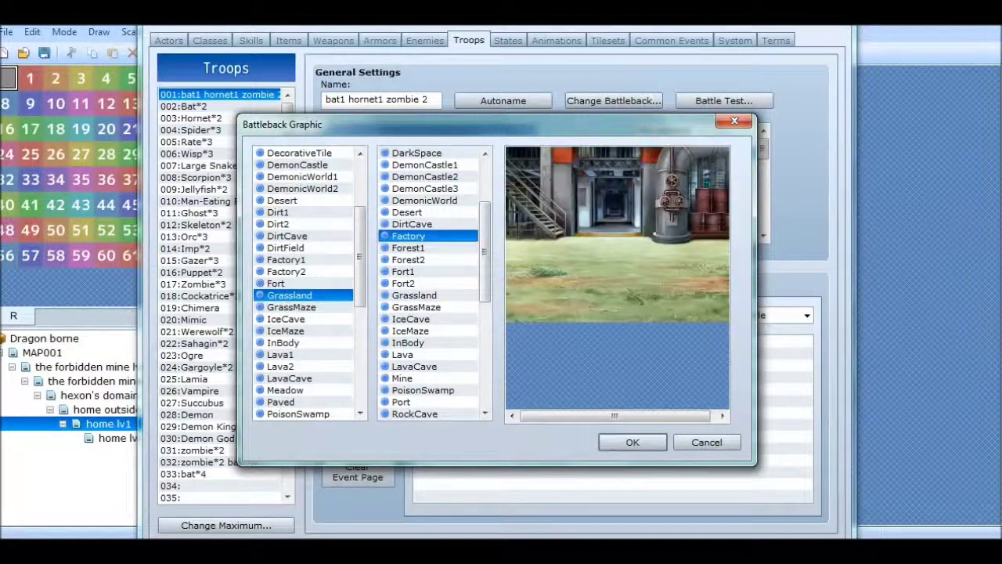
click(434, 248)
click(434, 296)
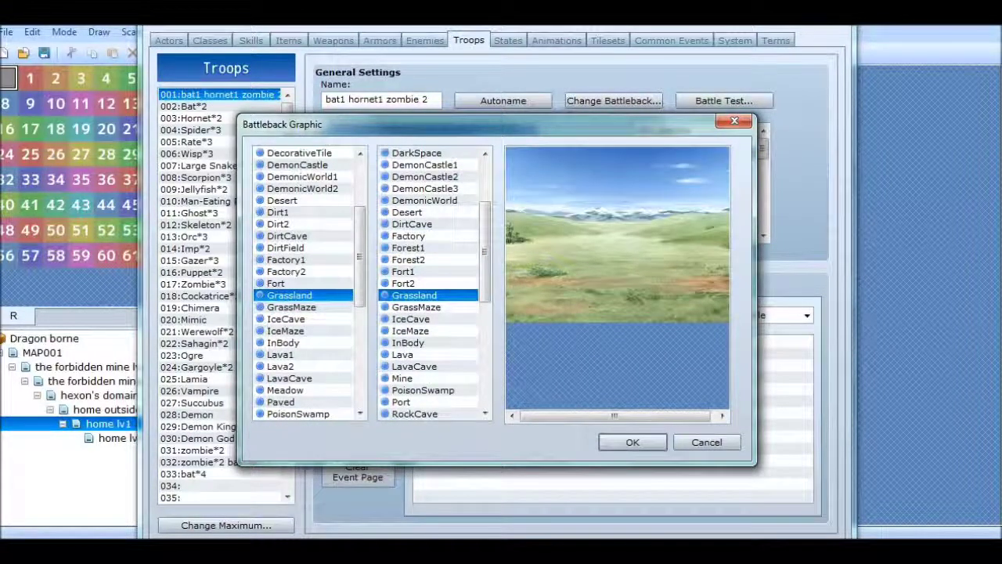
click(416, 307)
click(411, 318)
click(285, 319)
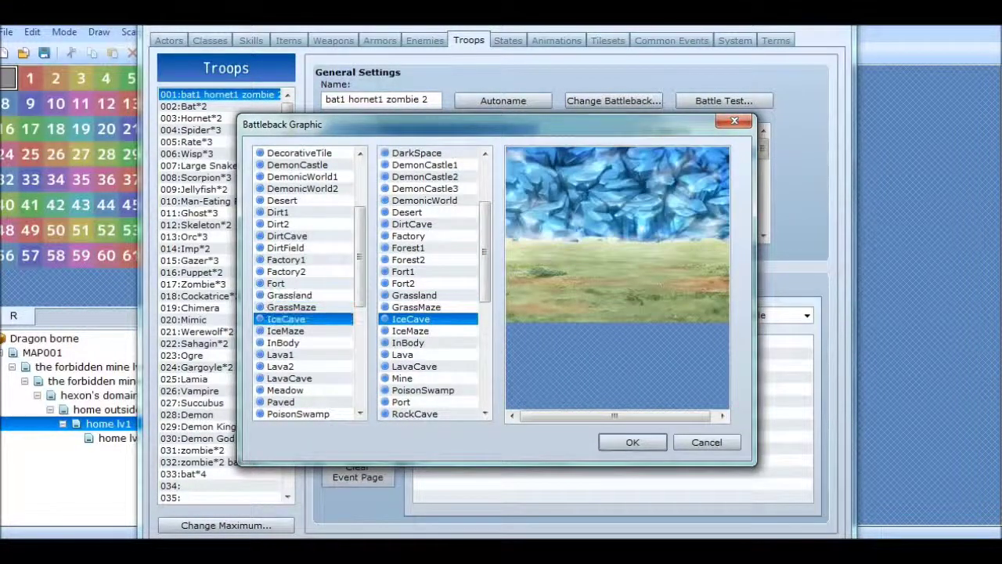
click(285, 259)
click(278, 212)
click(297, 164)
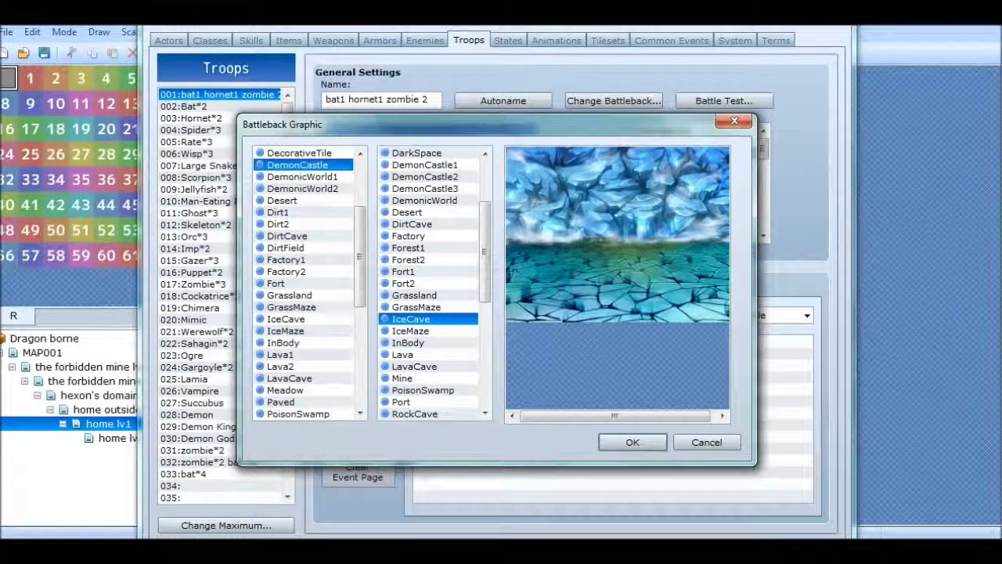
click(633, 443)
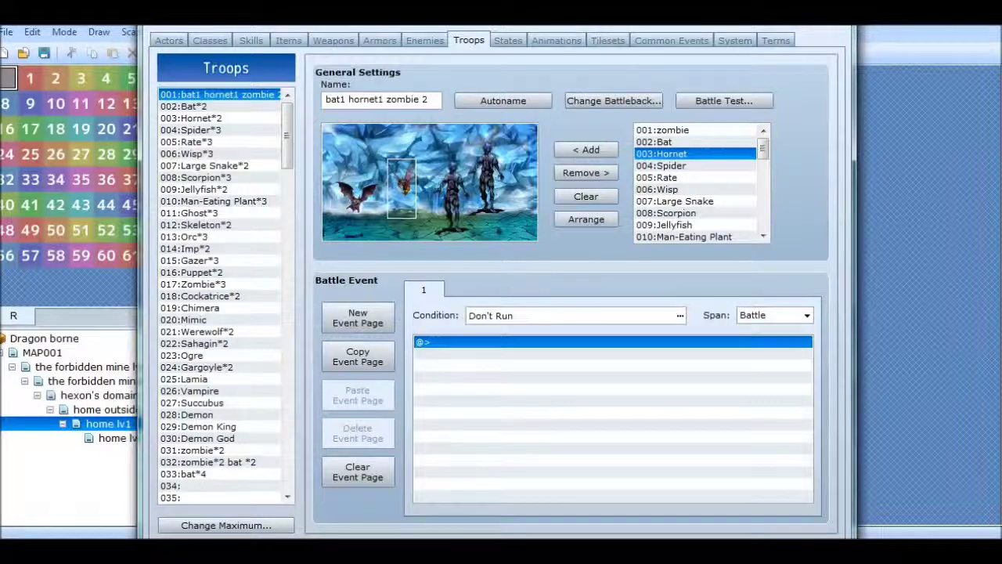
Start a Show Text command on battle event page 1 with the first second-row face from the J_monster set
double_click(438, 342)
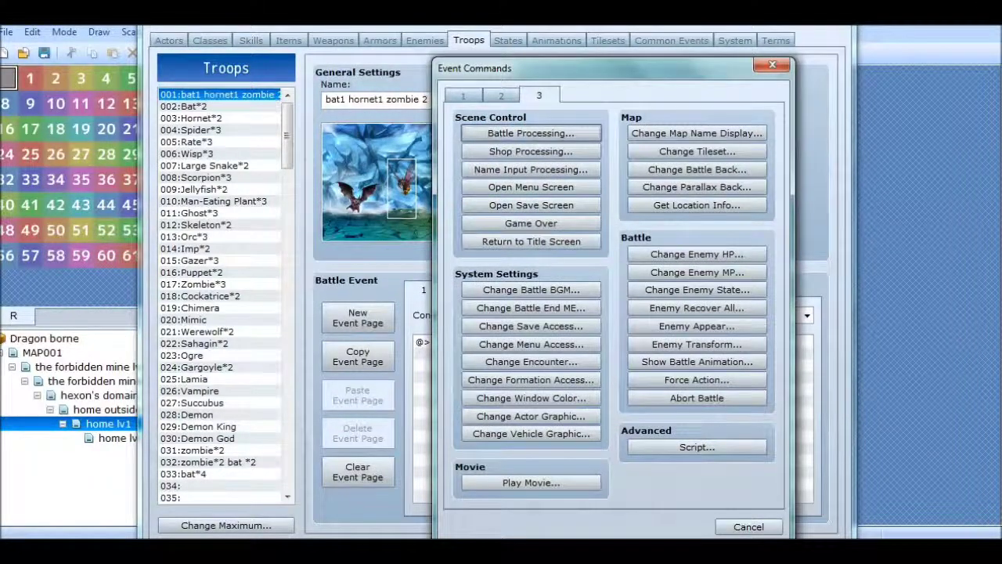
click(463, 95)
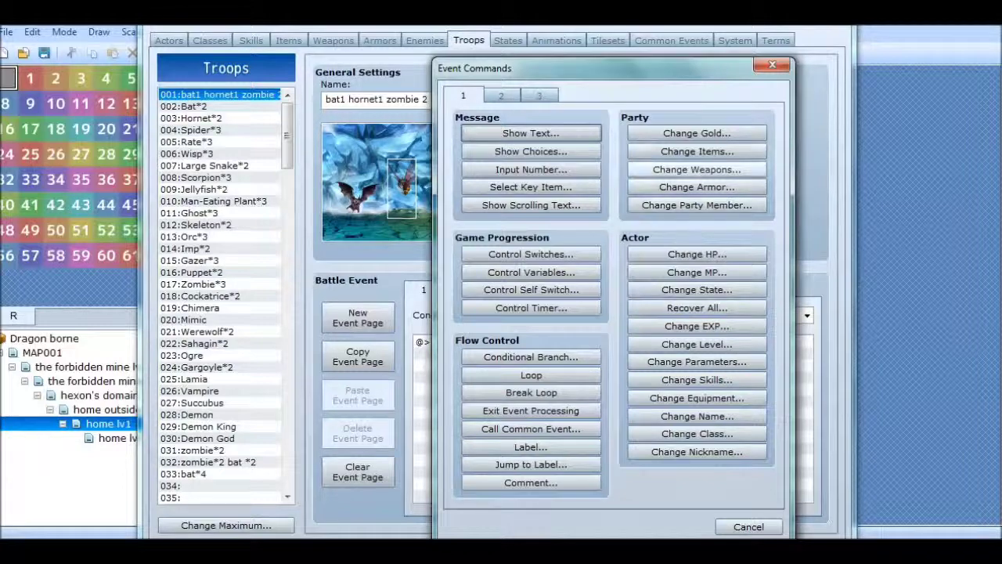
click(501, 95)
click(540, 95)
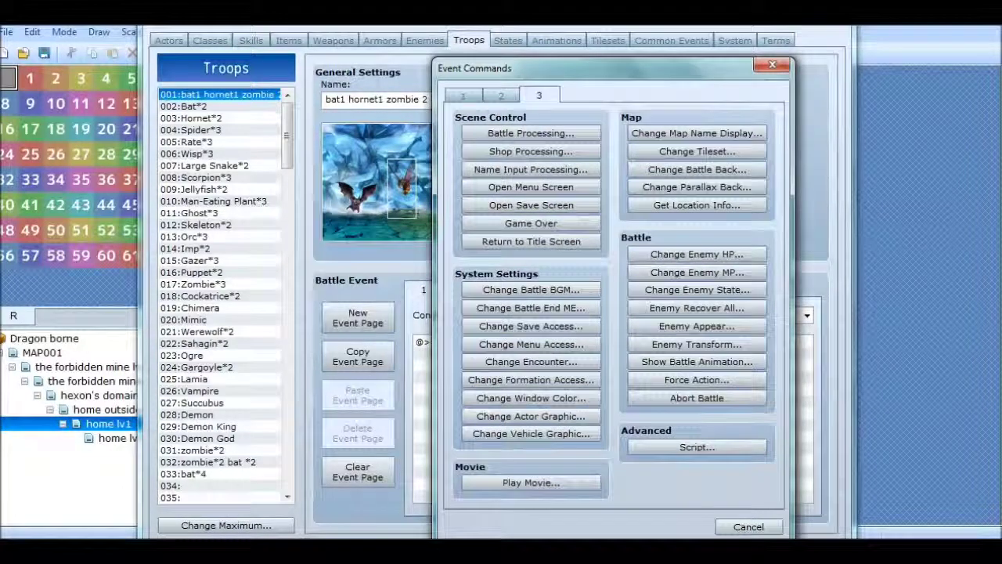
click(502, 95)
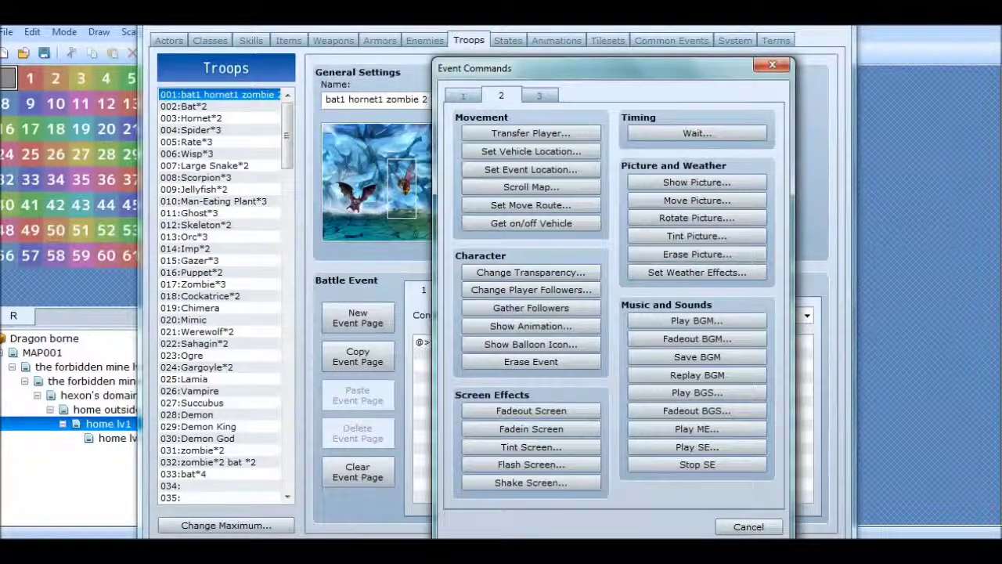
click(464, 95)
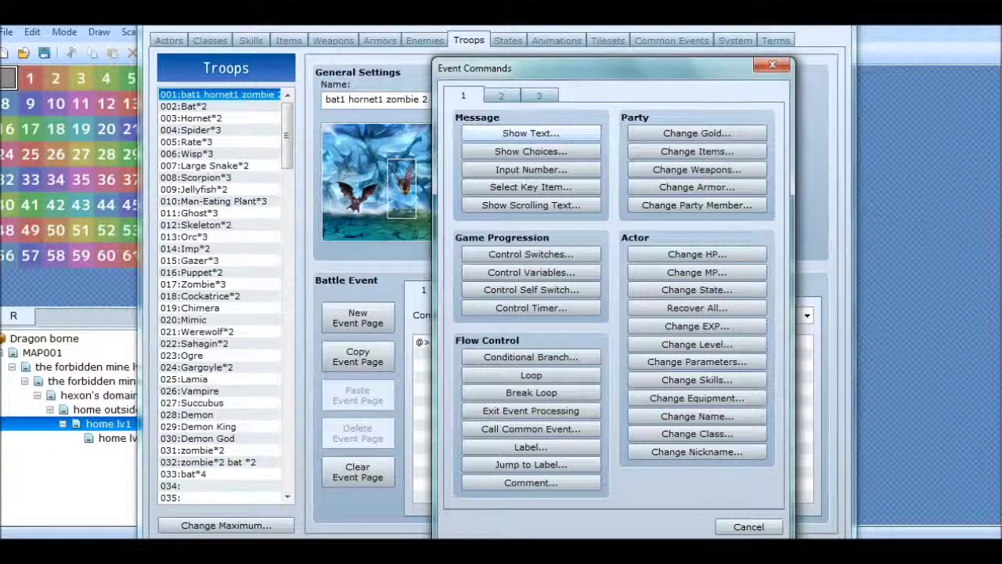
click(531, 133)
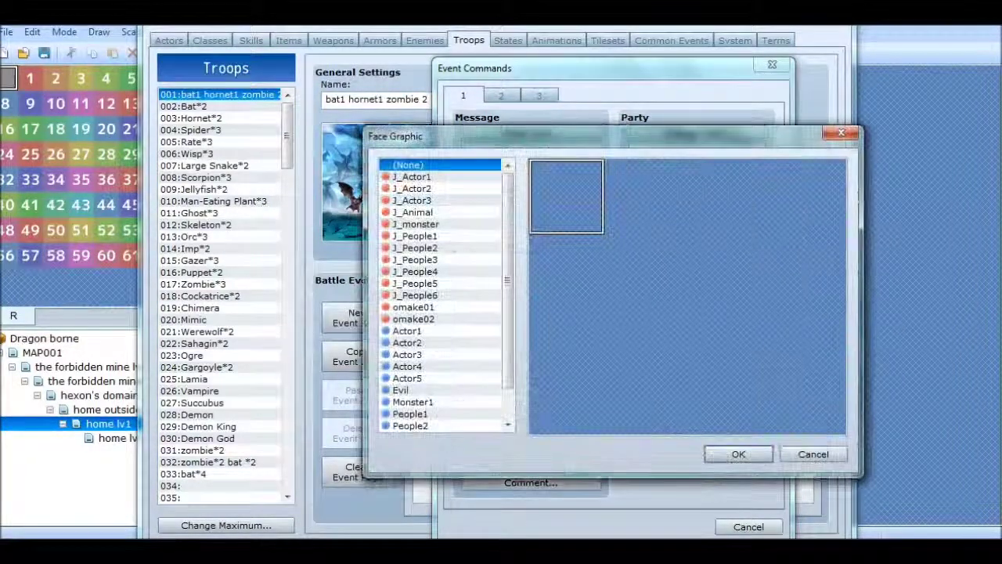
click(411, 201)
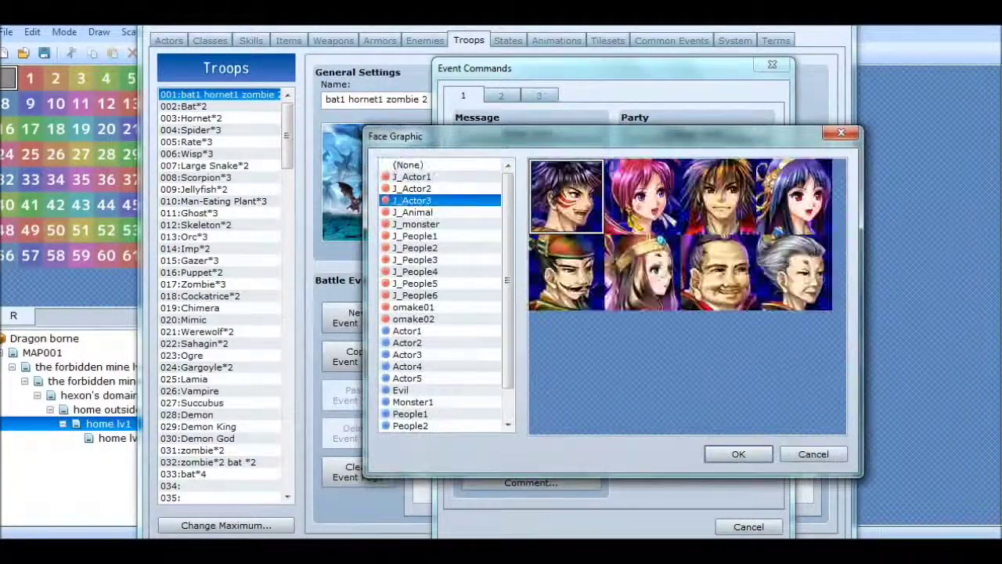
click(415, 224)
click(566, 273)
click(738, 454)
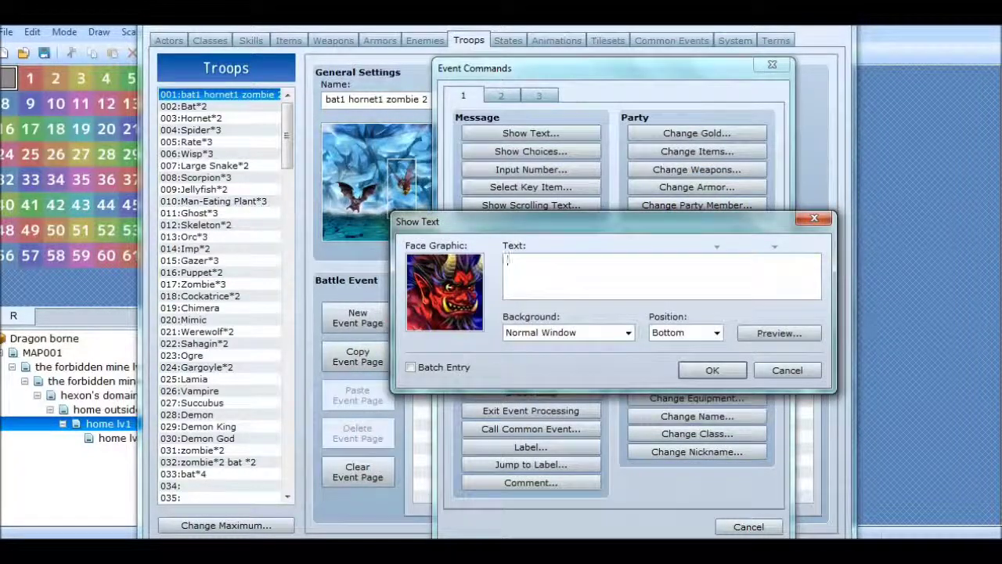
Write the message "hey, fuck you im gonna kill ya" and add it to the battle event
text(hey, fuck)
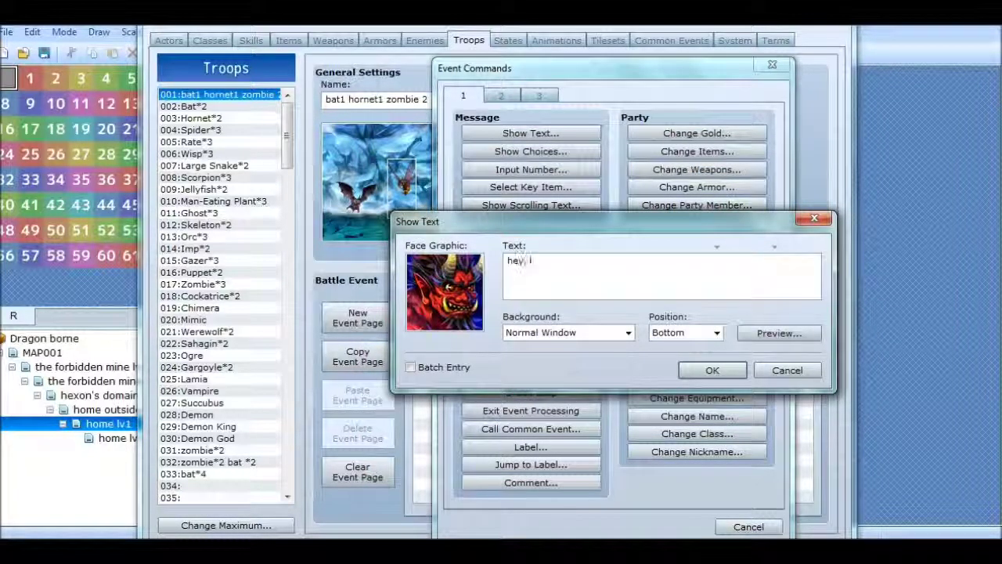
text( you im)
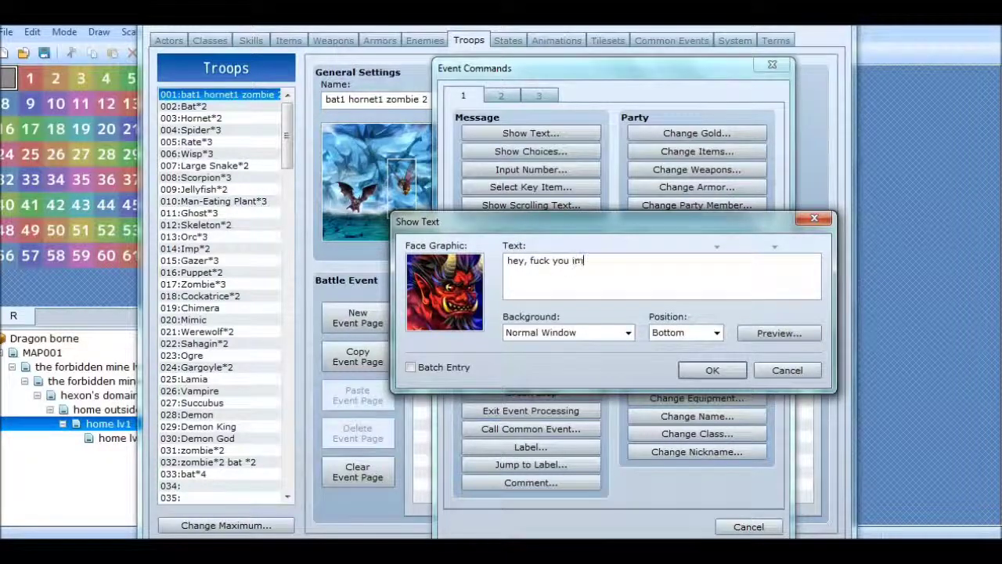
text( gonna killaya)
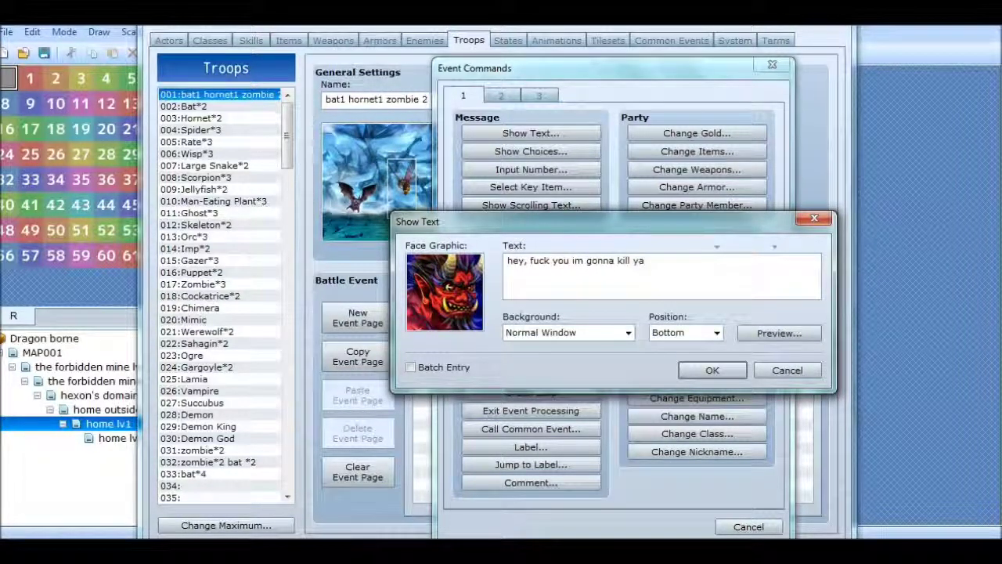
click(711, 369)
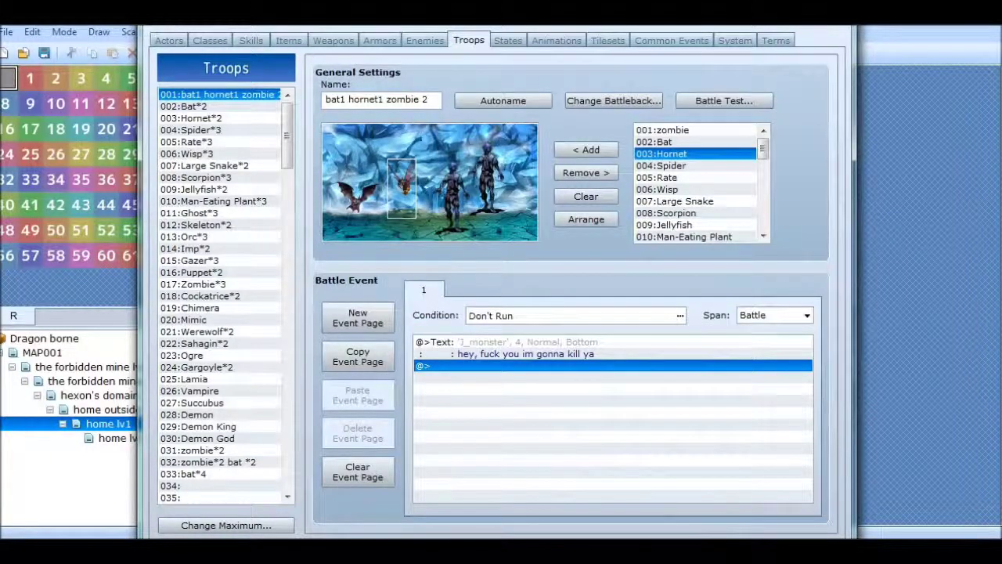
Add a Battle Processing command below the message, directly designating troop 023:Ogre
double_click(532, 366)
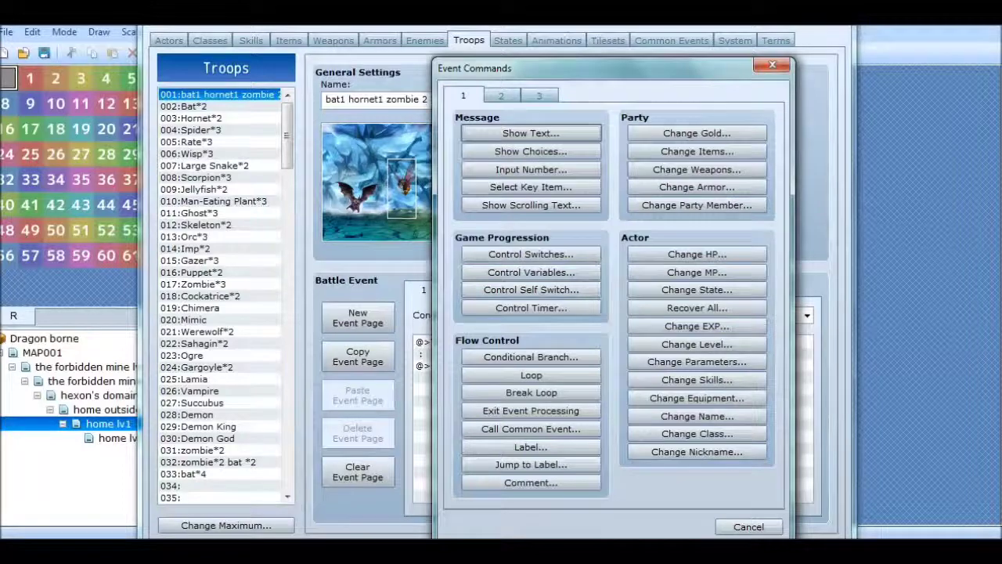
click(501, 96)
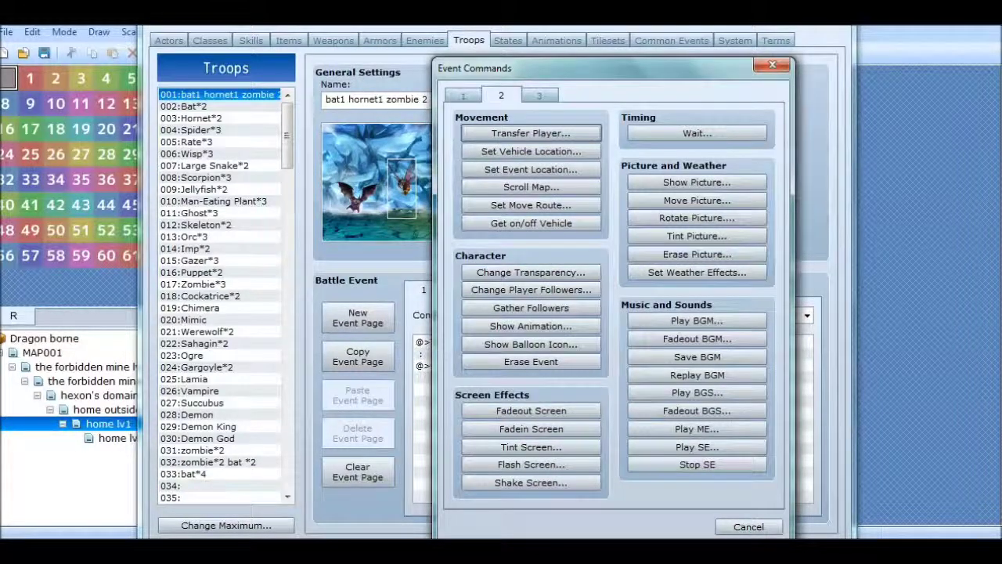
click(538, 96)
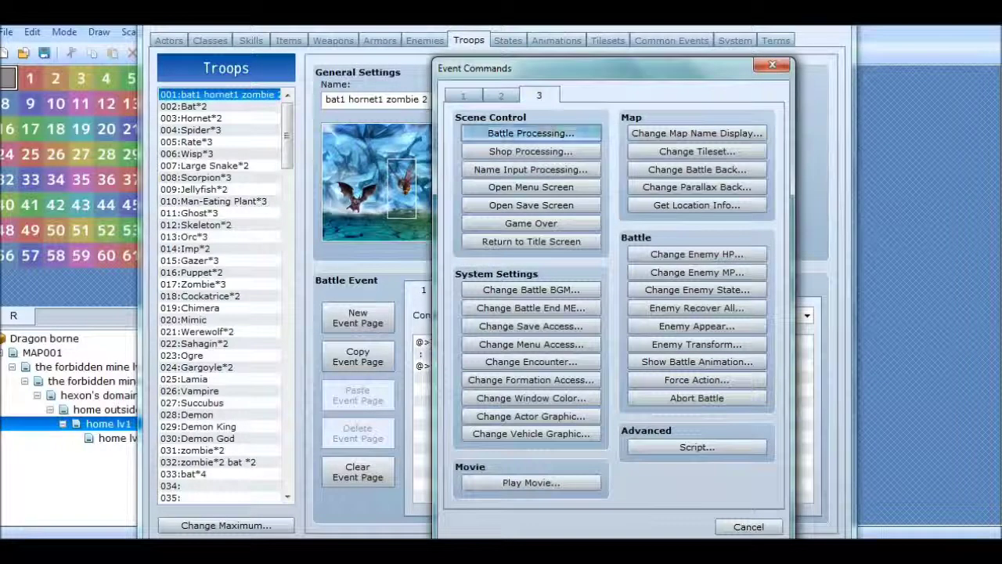
click(531, 133)
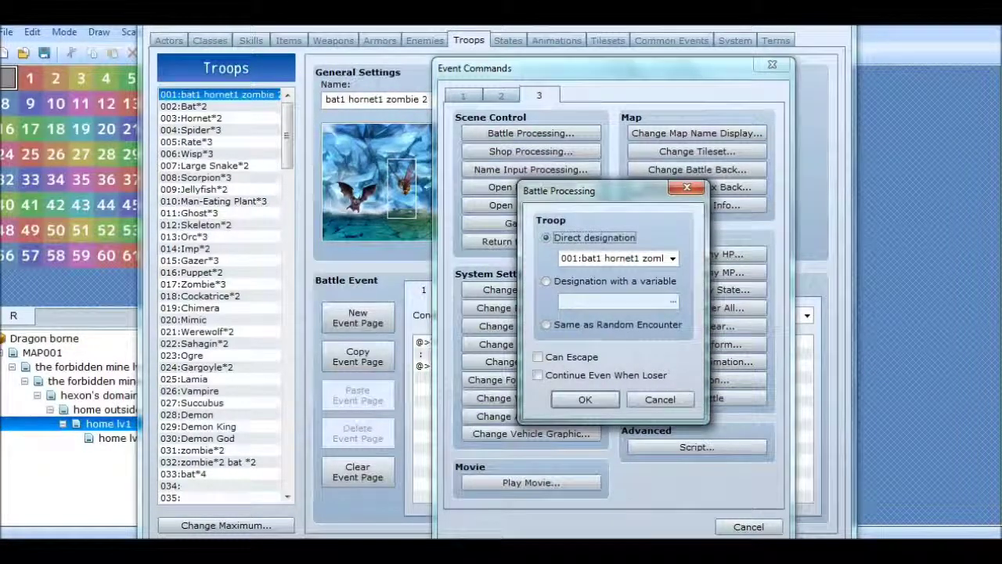
click(672, 259)
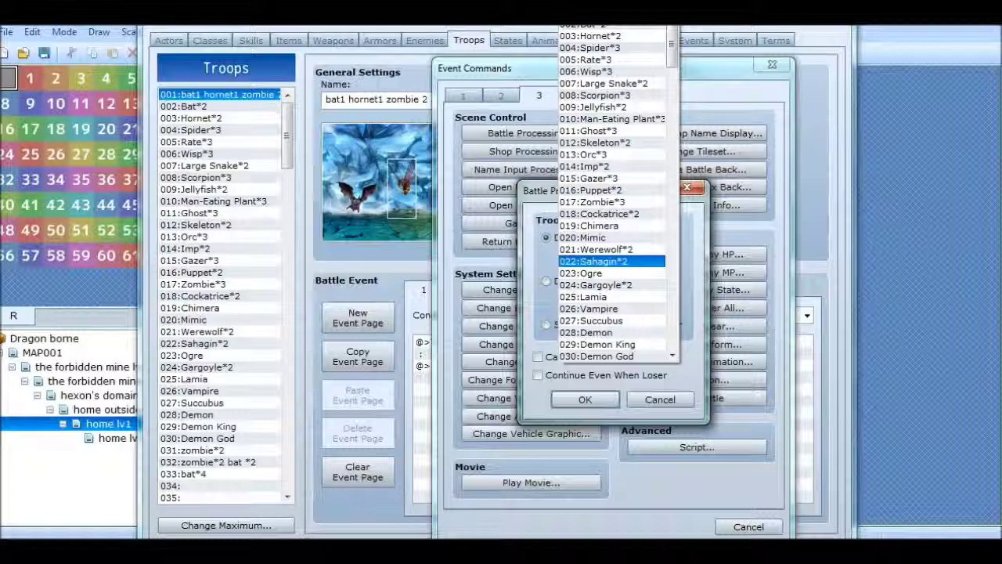
click(581, 274)
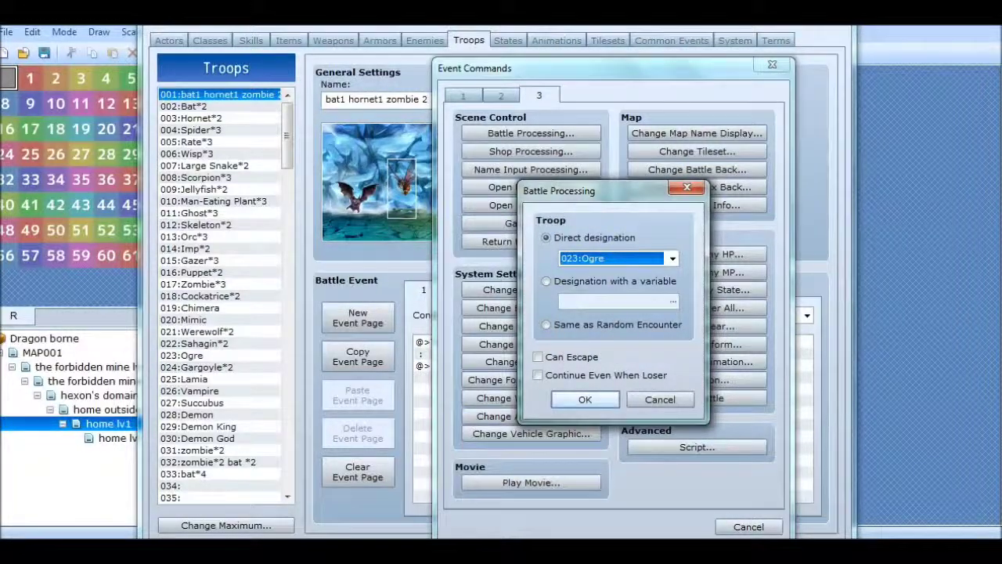
key(Return)
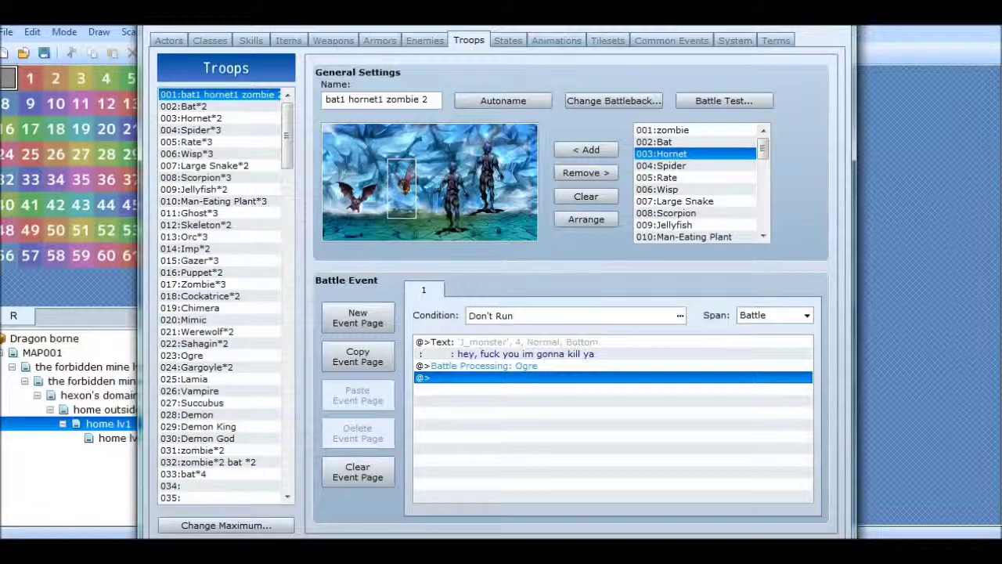
Examine the event commands available for the battle event's message line and empty last line, without adding any
click(508, 354)
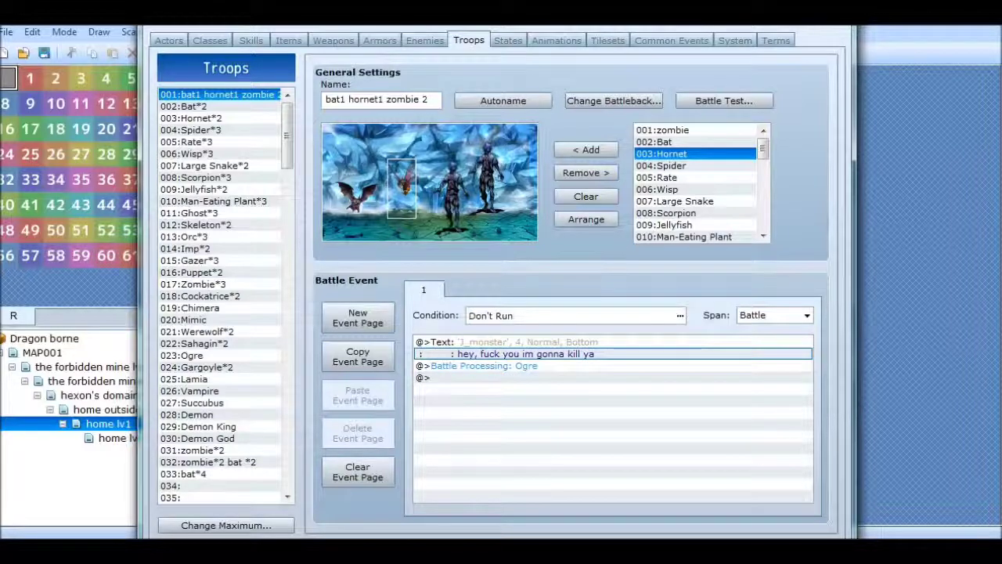
right_click(507, 353)
key(Escape)
double_click(507, 354)
click(748, 528)
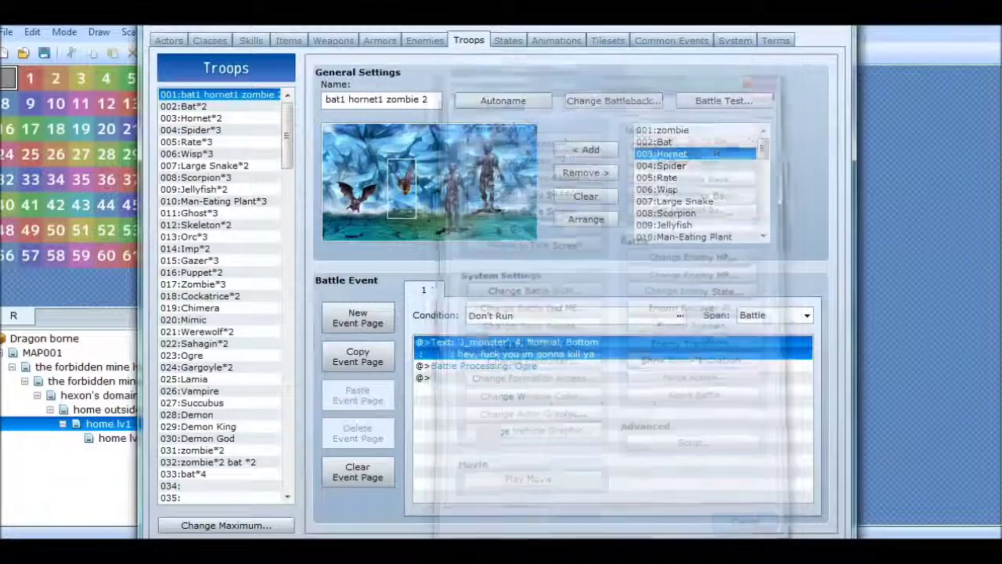
click(548, 366)
double_click(549, 378)
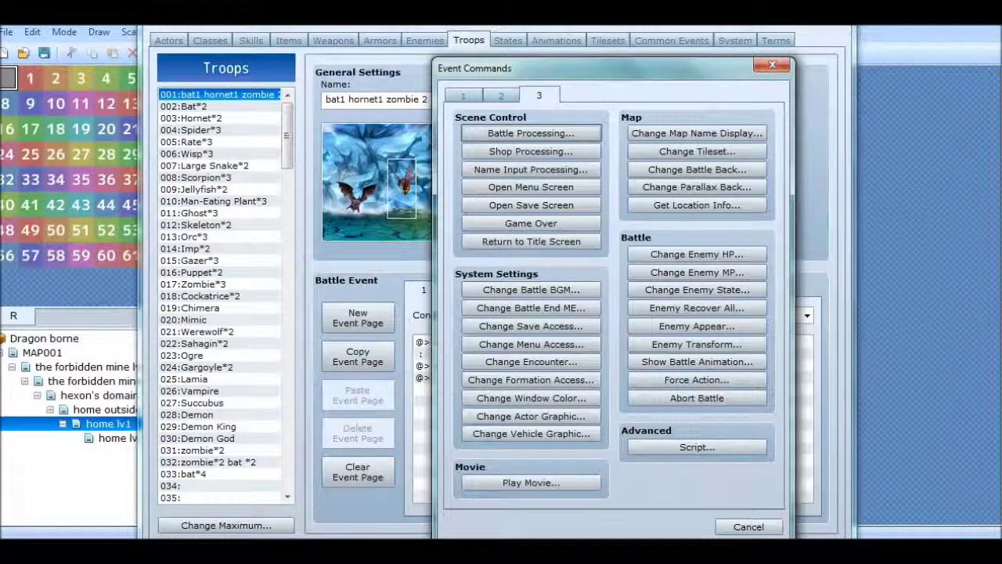
click(501, 96)
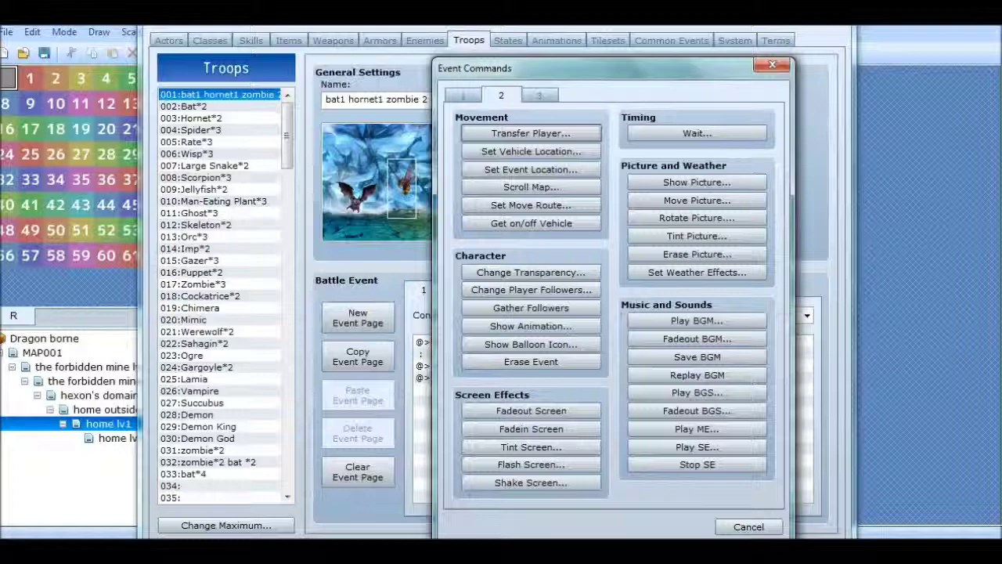
key(ctrl+shift+Tab)
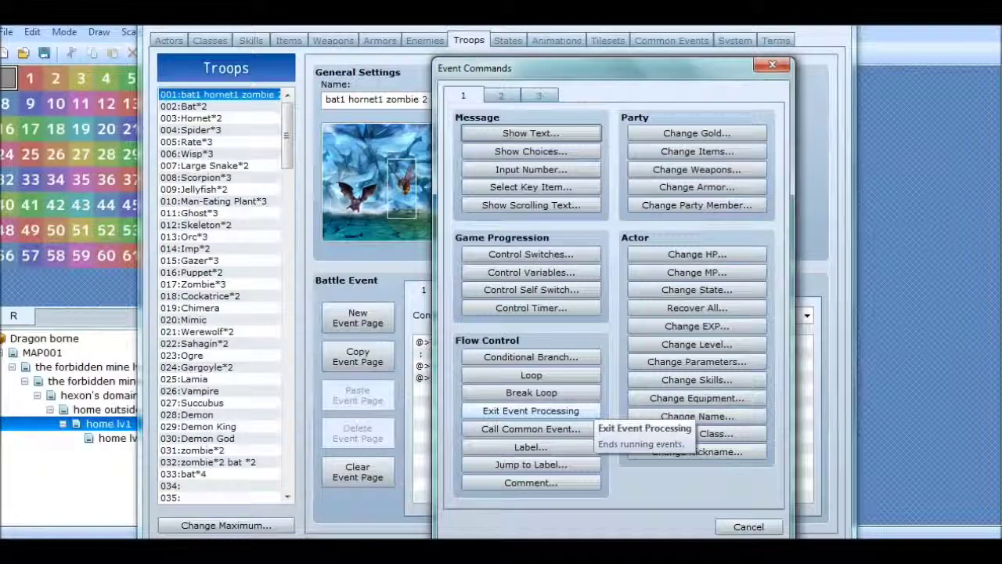
key(Escape)
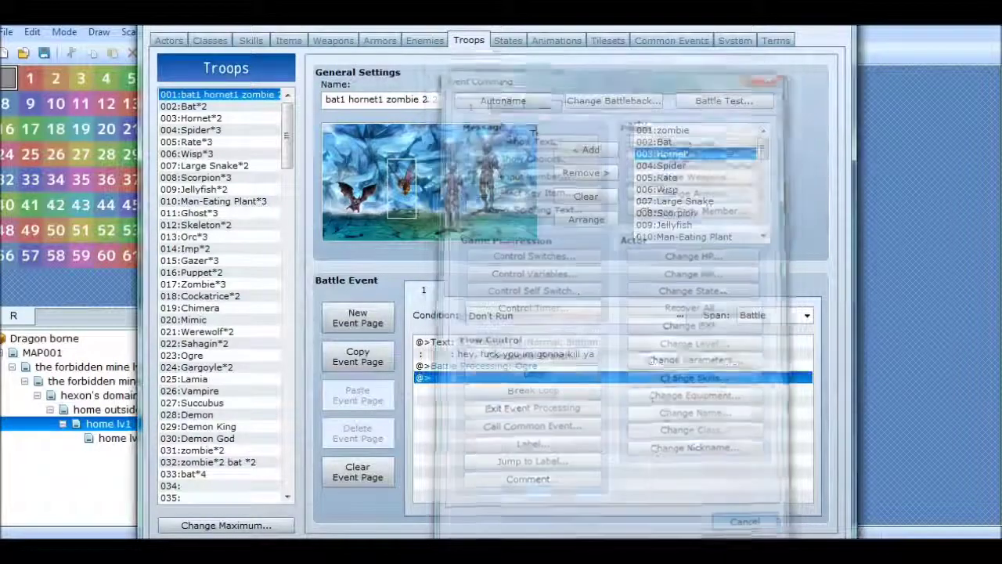
View the condition options of battle event page 1 and leave them without making a choice
click(613, 354)
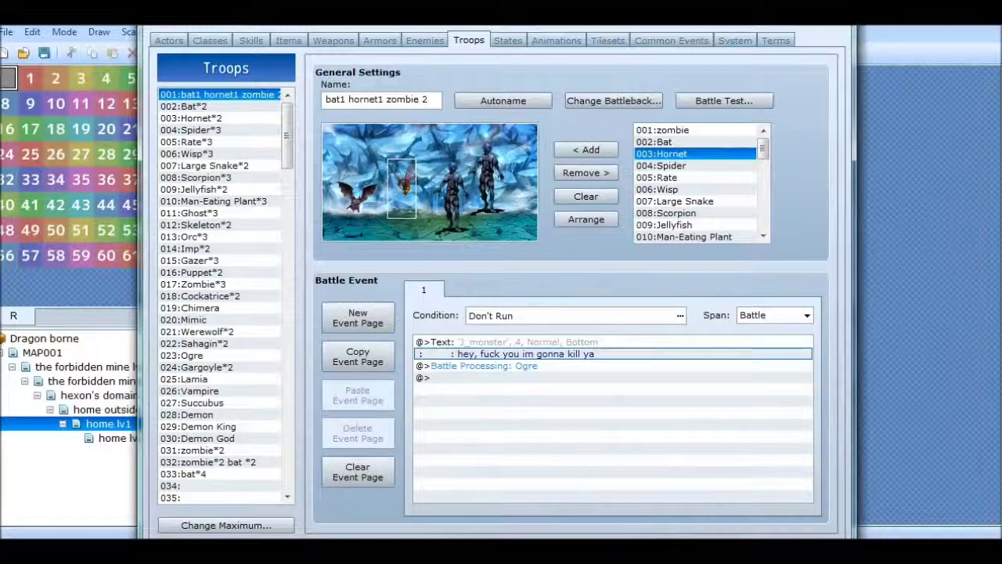
click(567, 314)
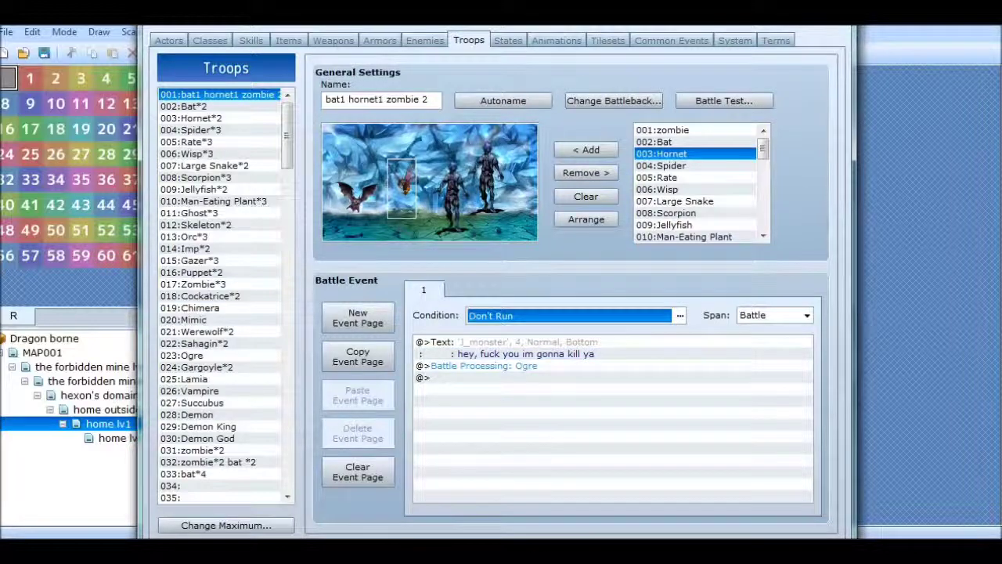
click(680, 316)
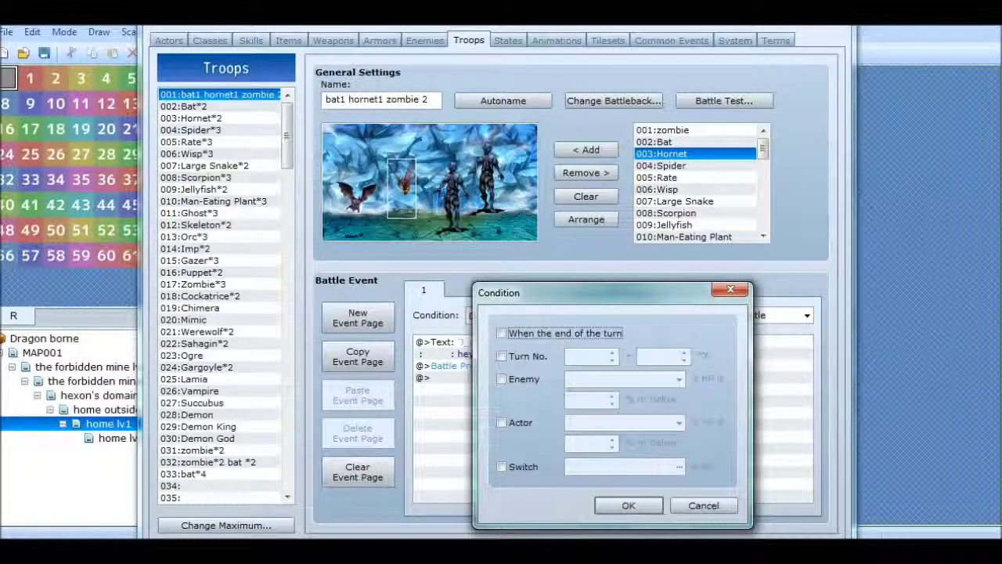
click(703, 505)
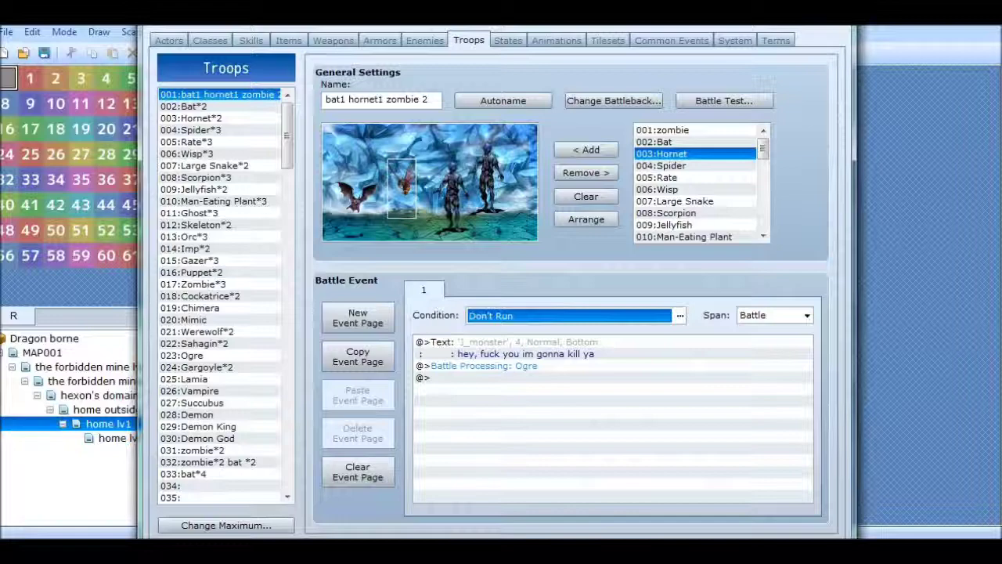